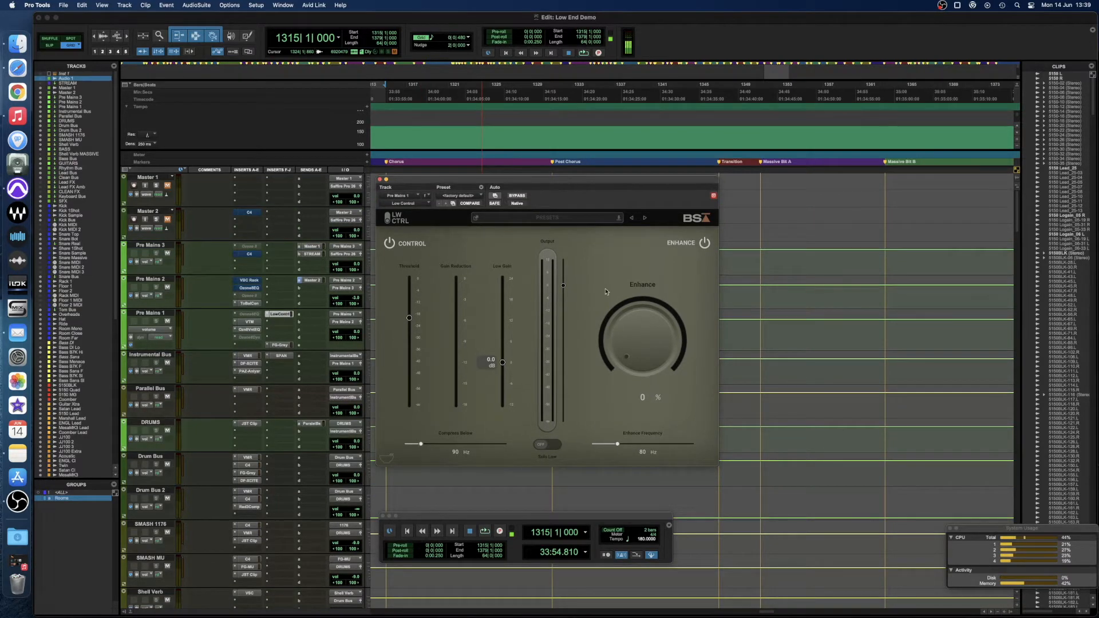
# Switch the Enhance section of the Low Control plug-in on Pre Mains 1 off and back on
pyautogui.click(704, 244)
pyautogui.click(704, 245)
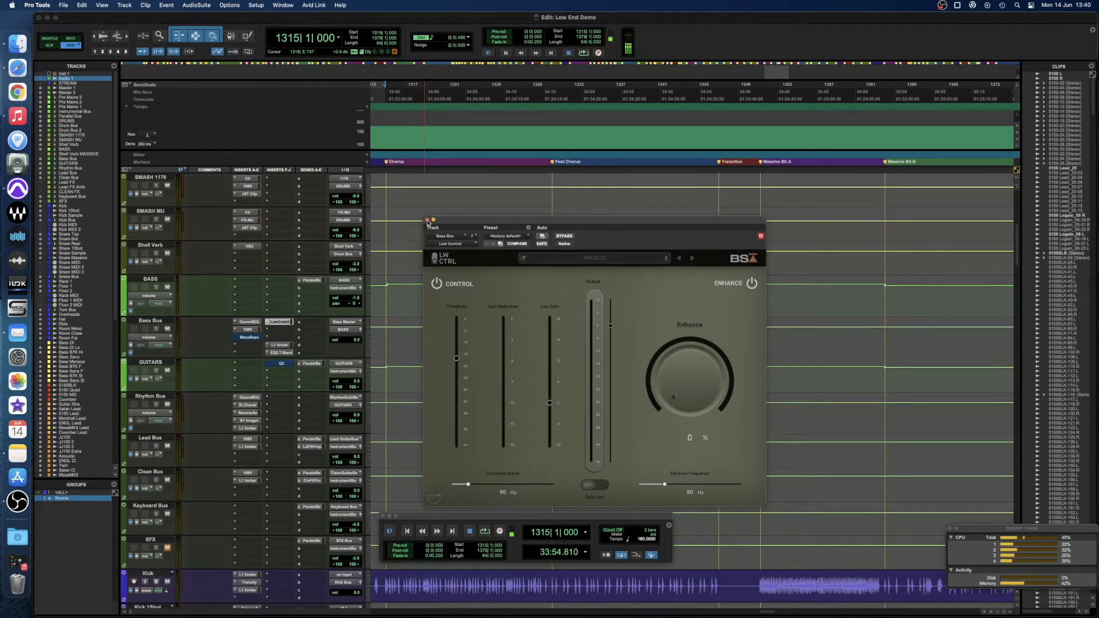
# Play the chorus and lower the Threshold of Low Control on the Bass Bus to about -29.3 dB
pyautogui.moveTo(427, 222); pyautogui.dragTo(410, 204)
pyautogui.scroll(10, 178, 286)
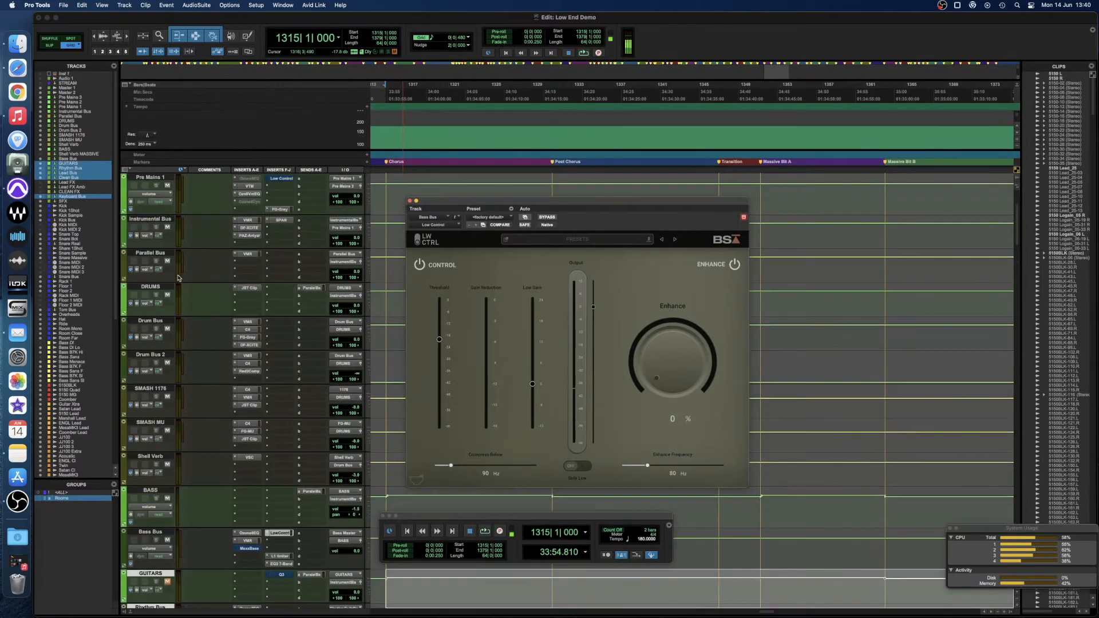
pyautogui.scroll(1, 171, 286)
pyautogui.scroll(-5, 168, 332)
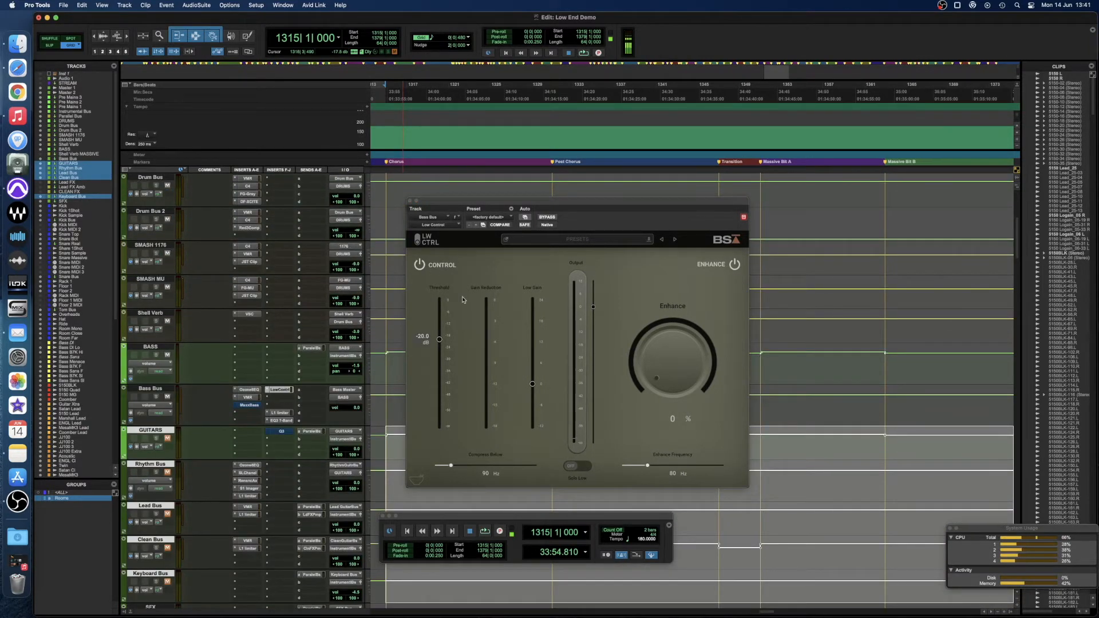
pyautogui.moveTo(443, 310)
pyautogui.press('space')
pyautogui.moveTo(439, 340)
pyautogui.moveTo(439, 340); pyautogui.dragTo(440, 358)
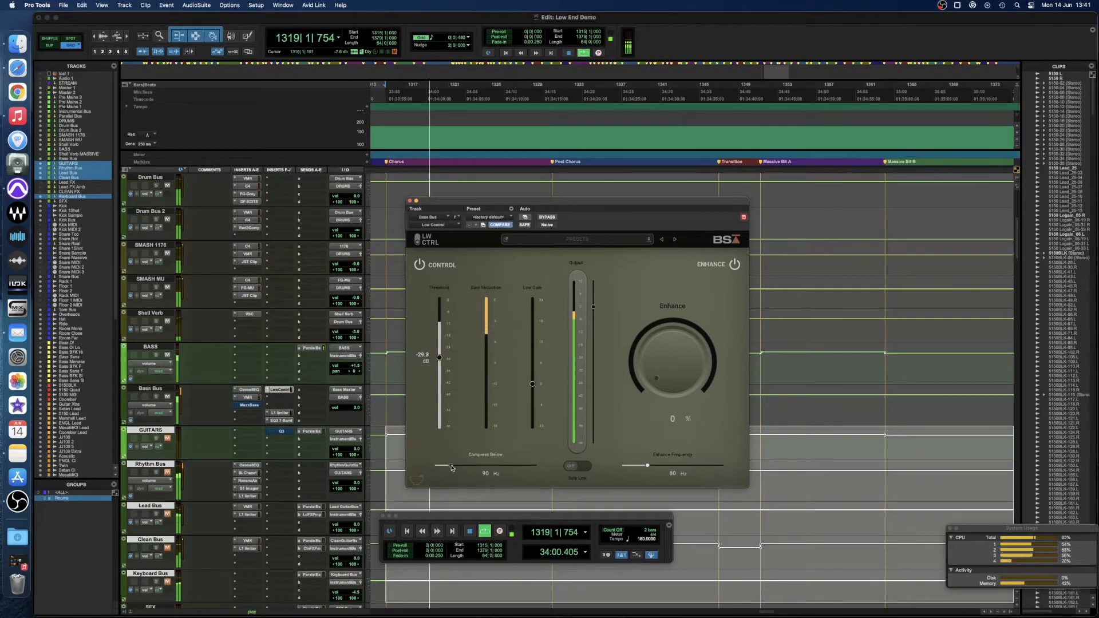
# Solo the low band on the Bass Bus plug-in, set Compress Below to 118 Hz, and turn the solo off
pyautogui.click(577, 465)
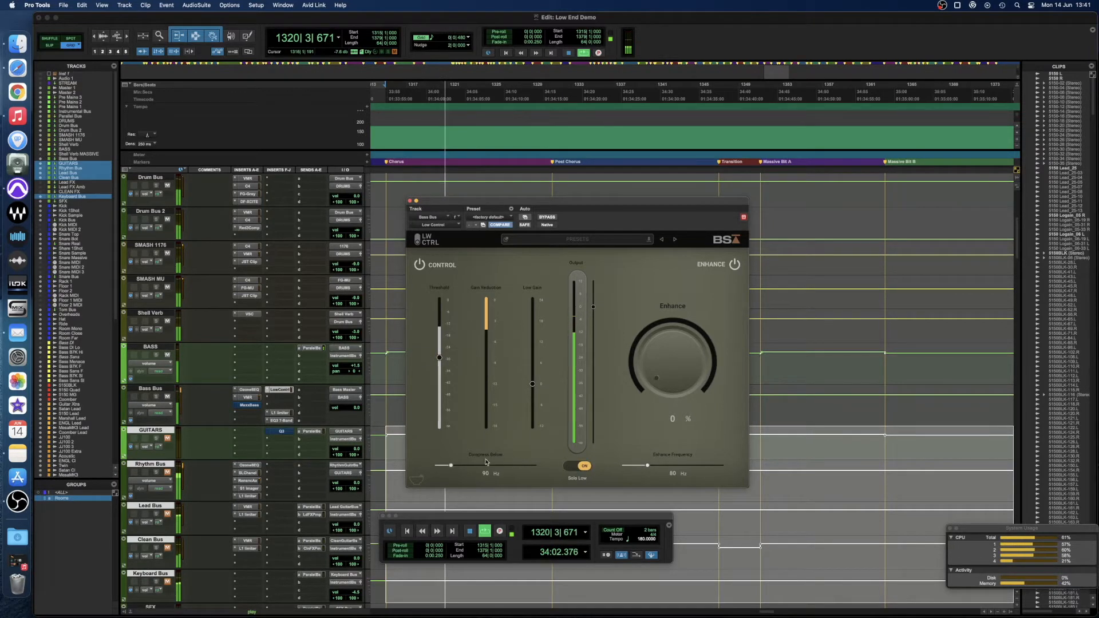
pyautogui.moveTo(451, 465); pyautogui.dragTo(466, 469)
pyautogui.press('space')
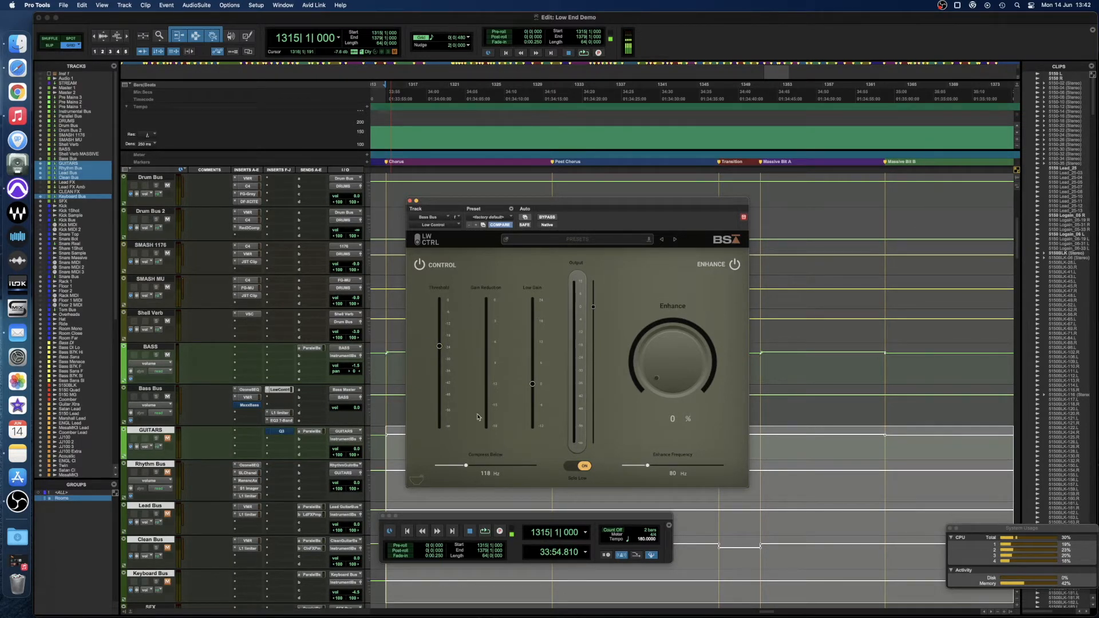
pyautogui.click(582, 462)
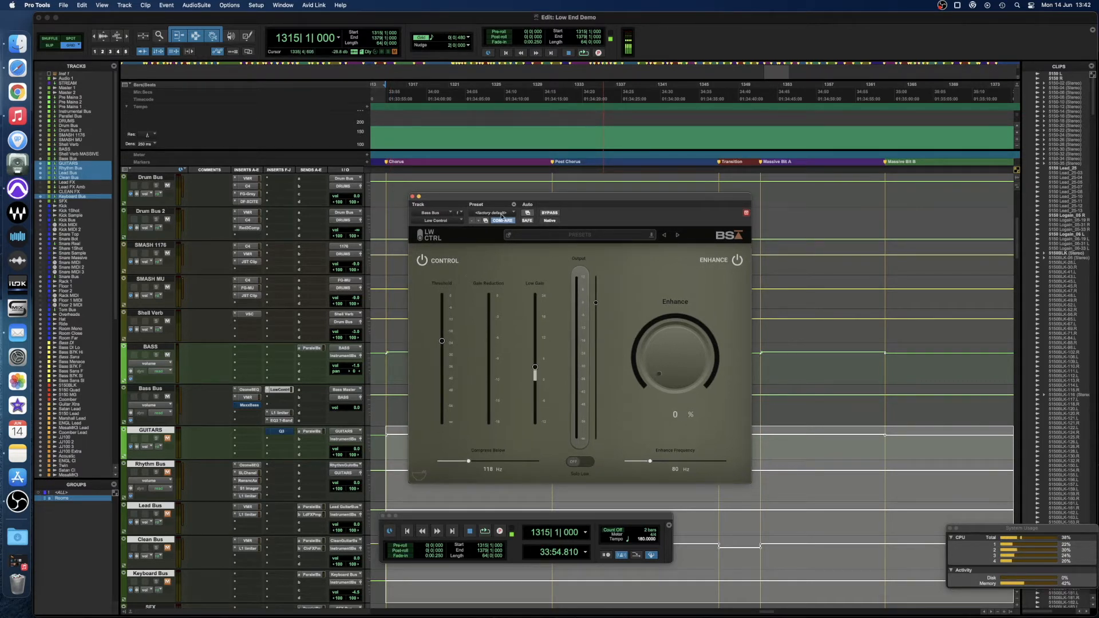
# Play the chorus and compare the Bass Bus sound with the plug-in's Control section off and on
pyautogui.moveTo(511, 200); pyautogui.dragTo(493, 193)
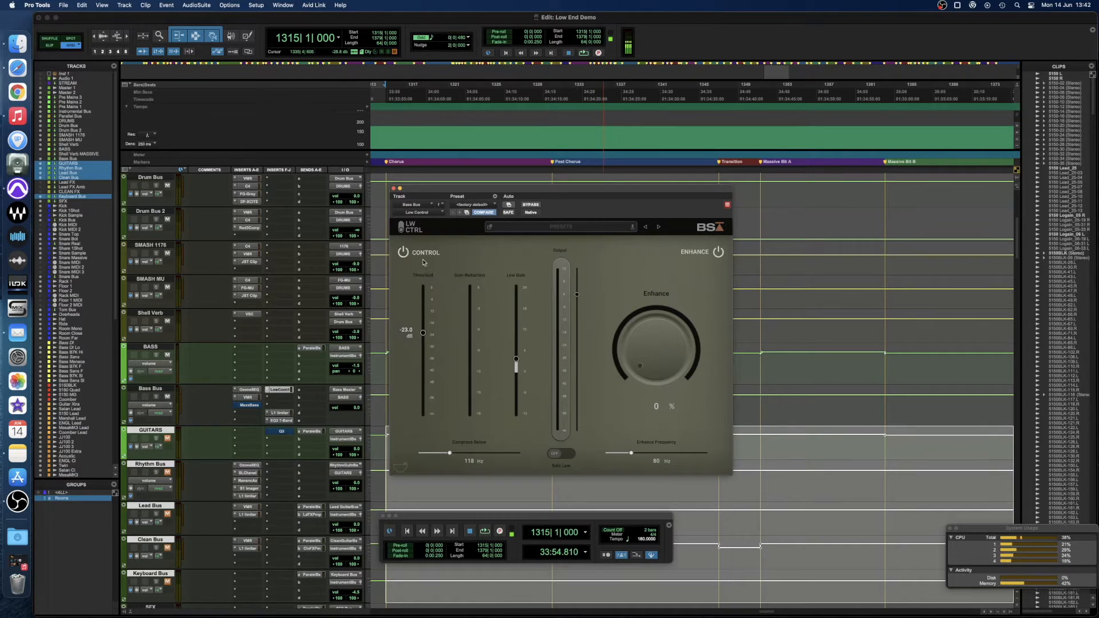
pyautogui.press('space')
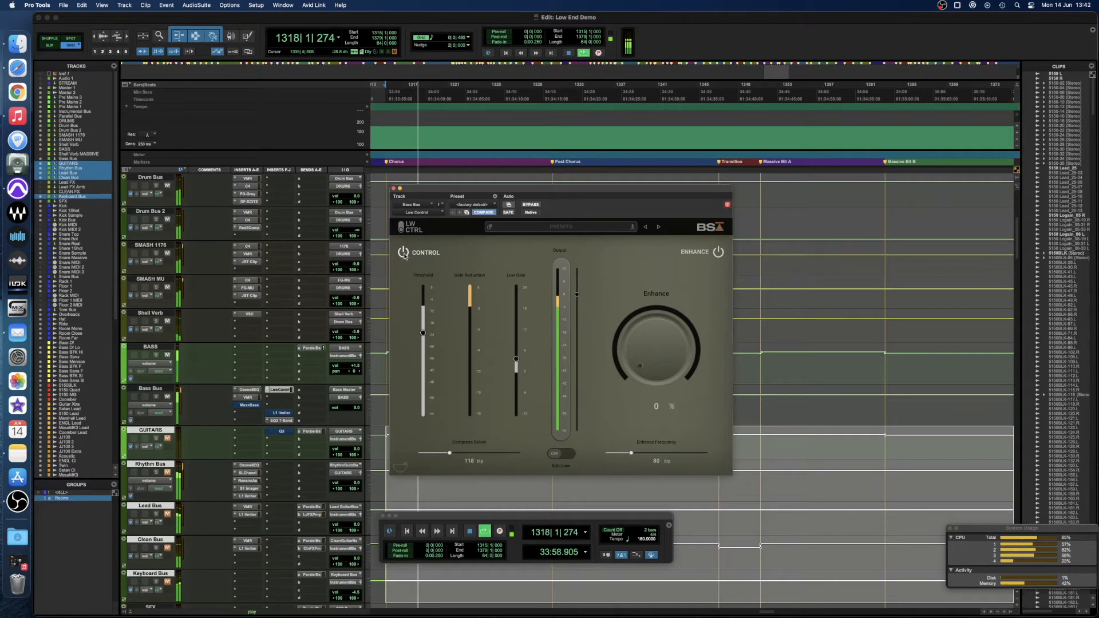
pyautogui.click(404, 254)
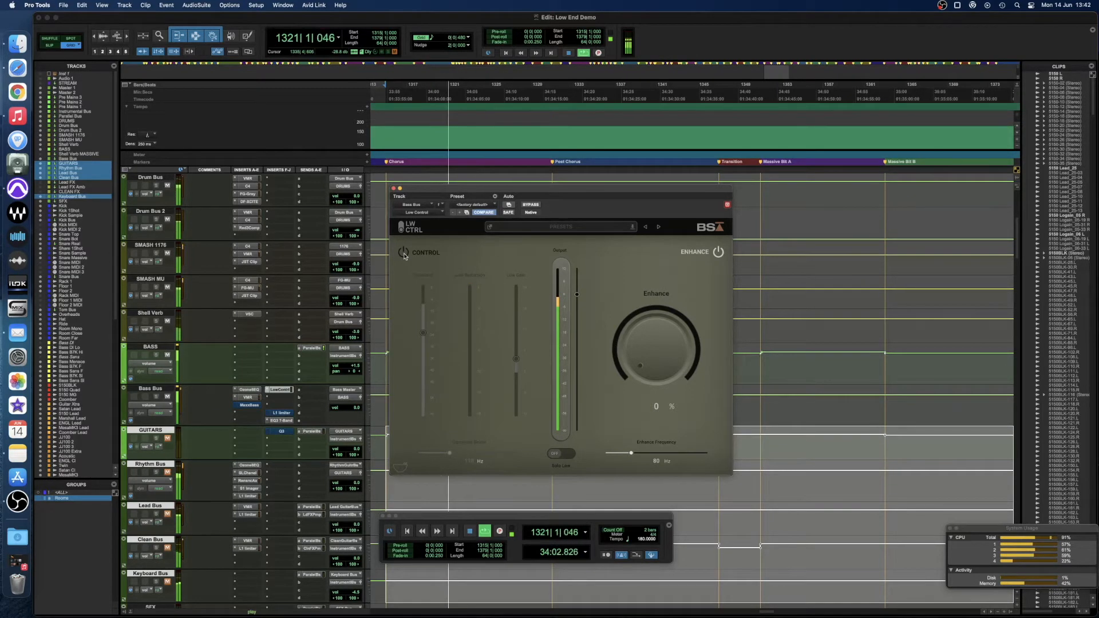
pyautogui.click(403, 253)
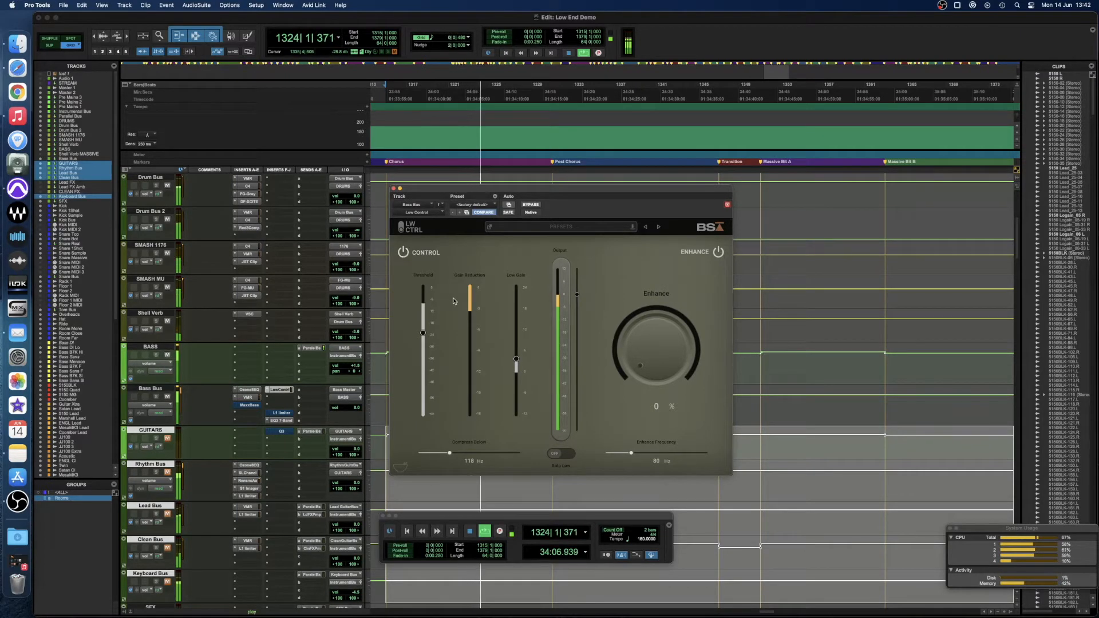
pyautogui.press('space')
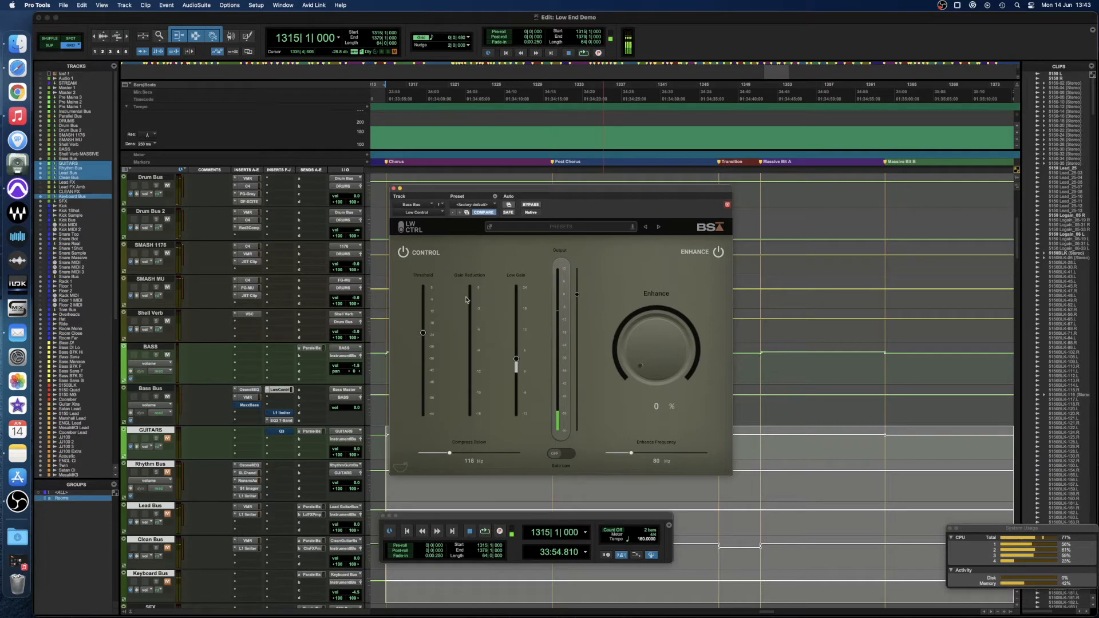
# Set Enhance to 5% and Enhance Frequency to 90 Hz on the Bass Bus during playback, soloing the low band to check
pyautogui.moveTo(428, 324)
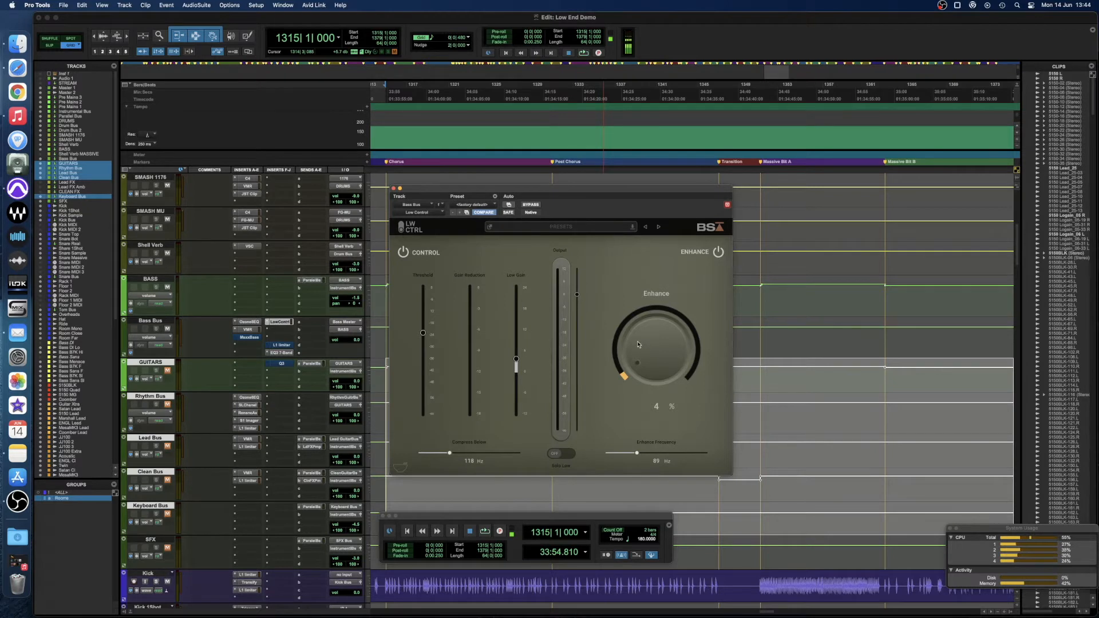
pyautogui.press('space')
pyautogui.moveTo(642, 355)
pyautogui.mouseDown()
pyautogui.moveTo(651, 375)
pyautogui.moveTo(647, 333)
pyautogui.moveTo(642, 362)
pyautogui.mouseUp()
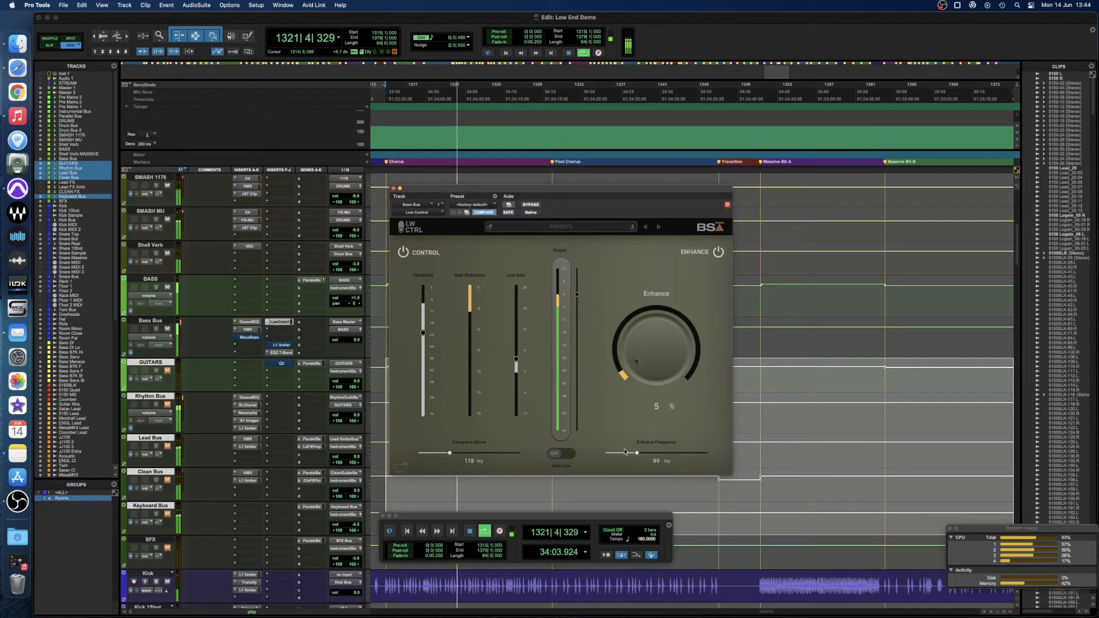
pyautogui.click(560, 454)
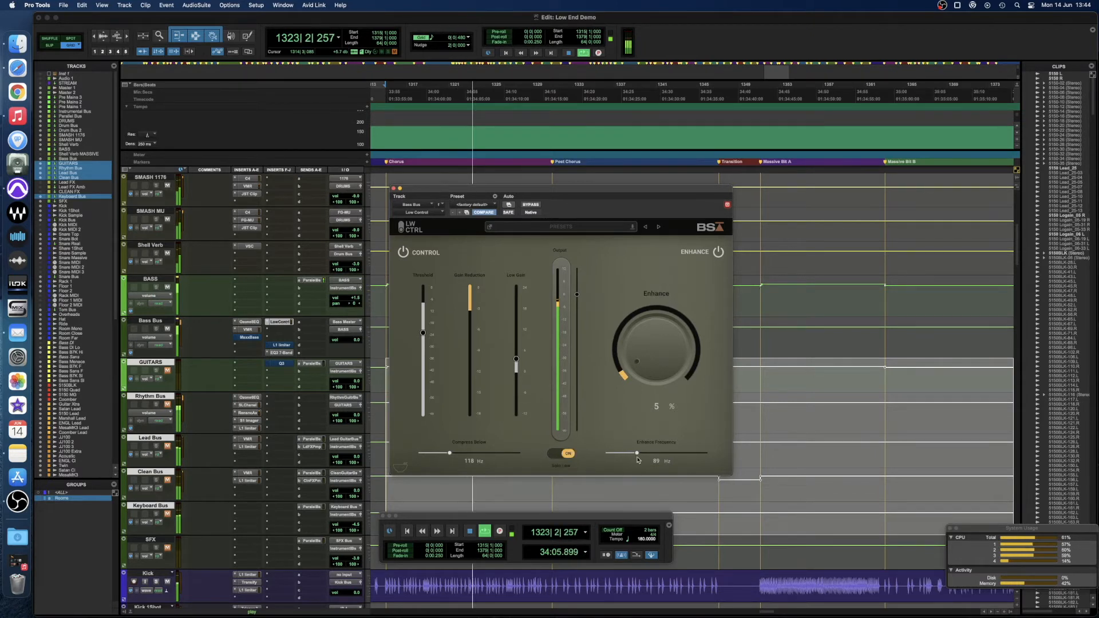
pyautogui.moveTo(638, 456)
pyautogui.mouseDown()
pyautogui.moveTo(656, 455)
pyautogui.moveTo(639, 458)
pyautogui.mouseUp()
pyautogui.click(561, 453)
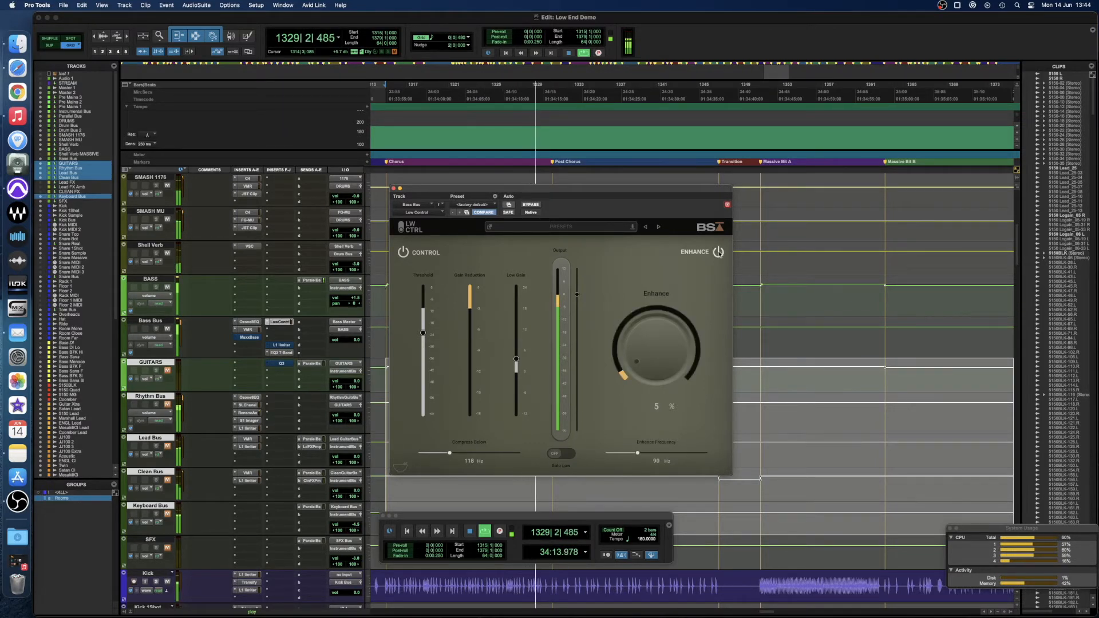
pyautogui.press('space')
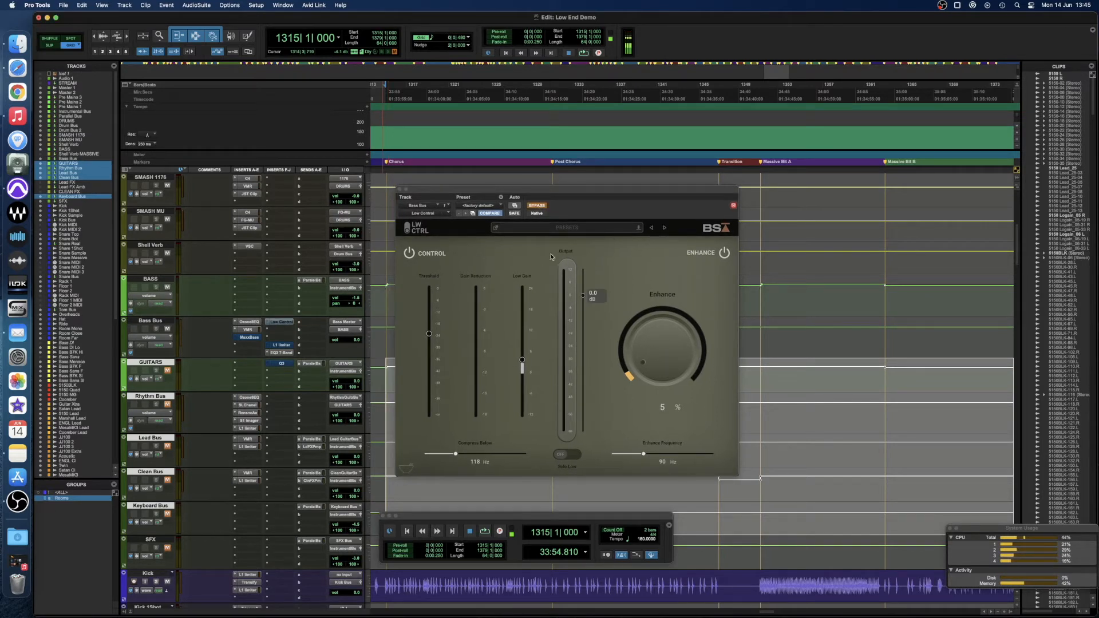
# Compare Low Control on the Bass Bus bypassed and active during chorus playback, leaving it active and closing its window
pyautogui.press('space')
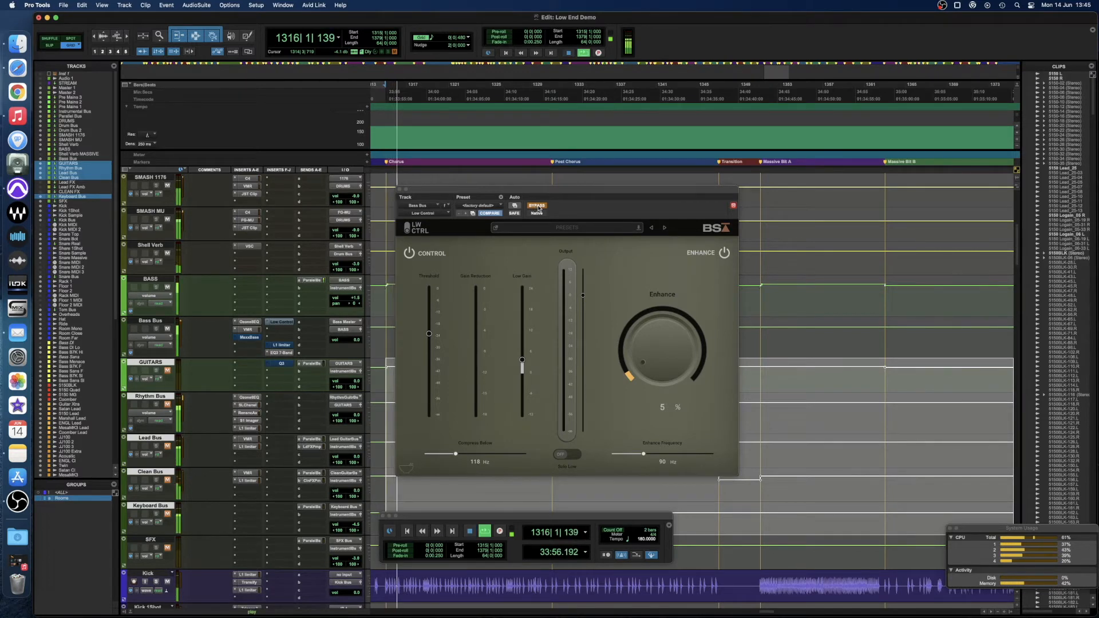
pyautogui.click(536, 205)
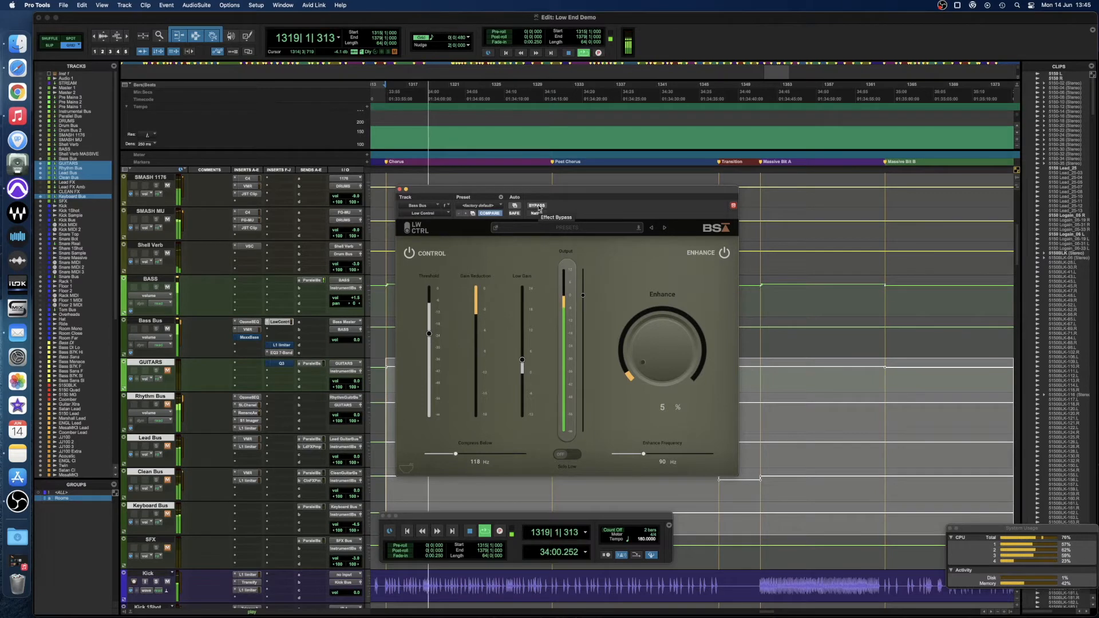
pyautogui.click(538, 206)
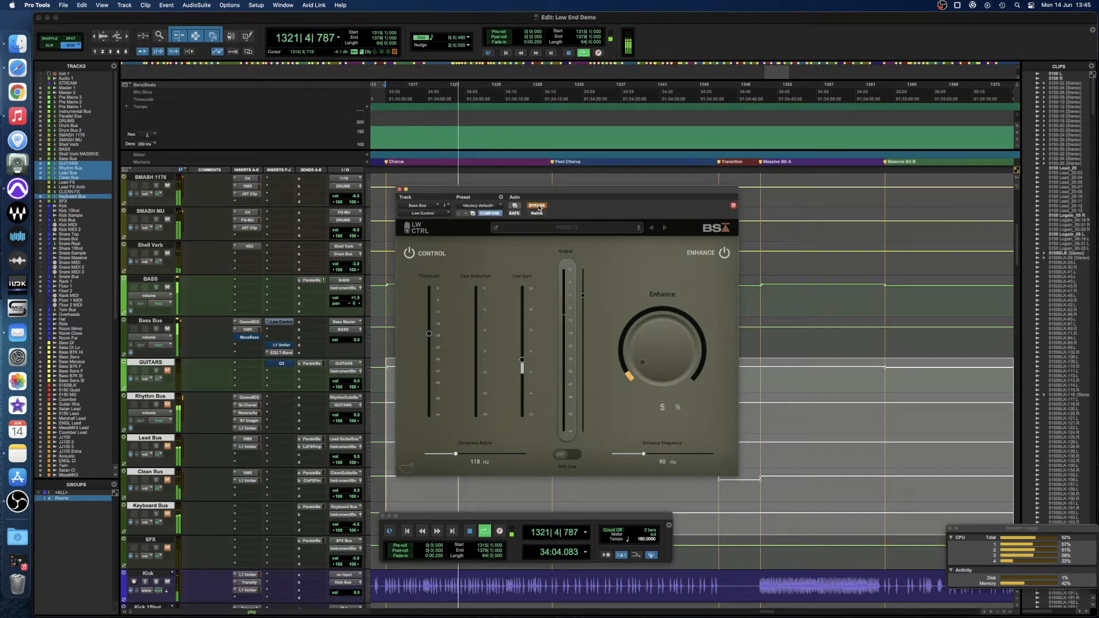
pyautogui.click(538, 206)
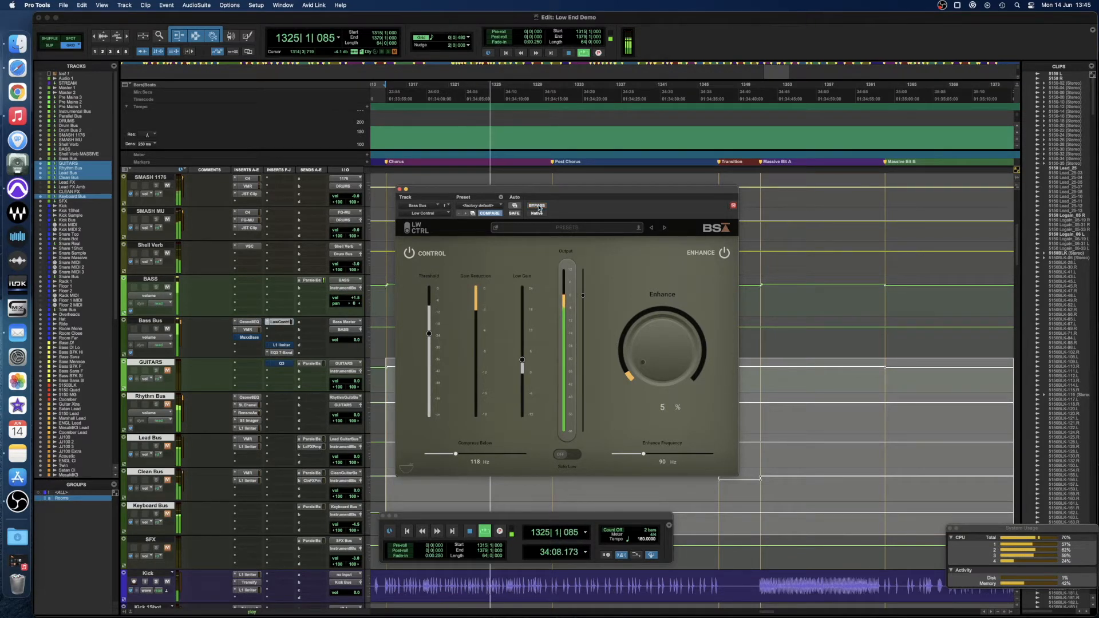
pyautogui.press('space')
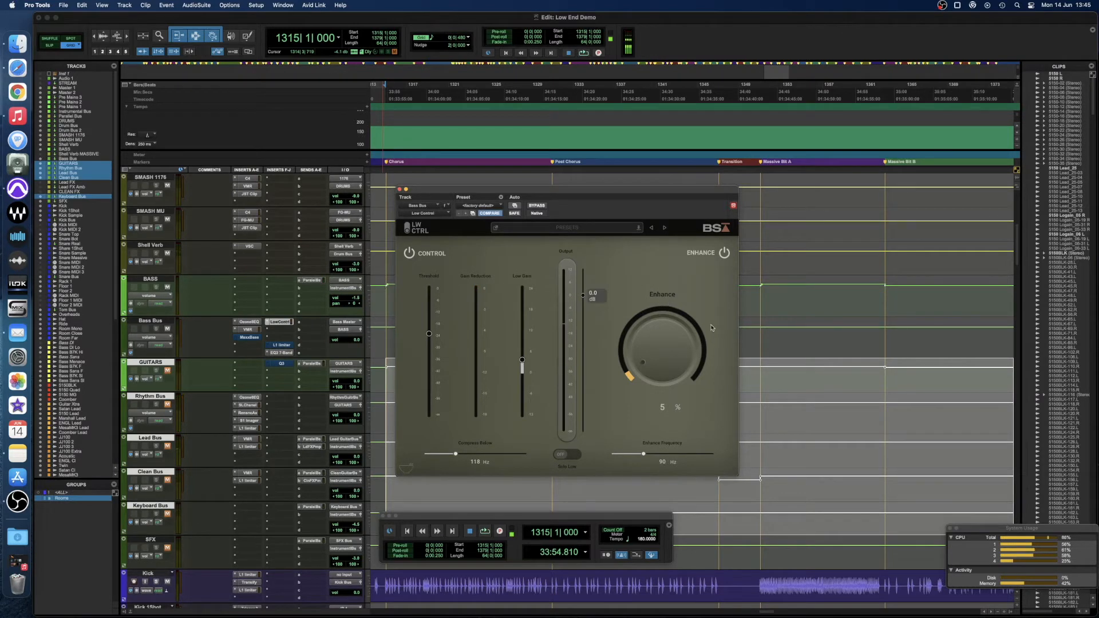
pyautogui.click(279, 322)
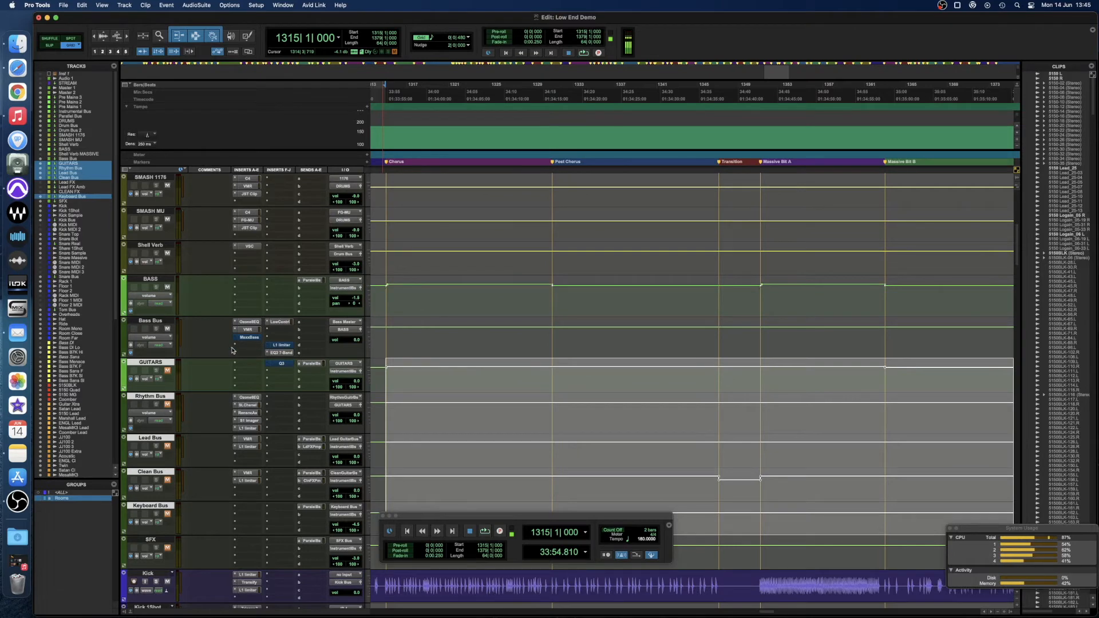
# Set the Kick Bus Low Control Threshold to about -34.8 dB and Compress Below to 88 Hz, auditioning the Control section off and on
pyautogui.scroll(6, 235, 350)
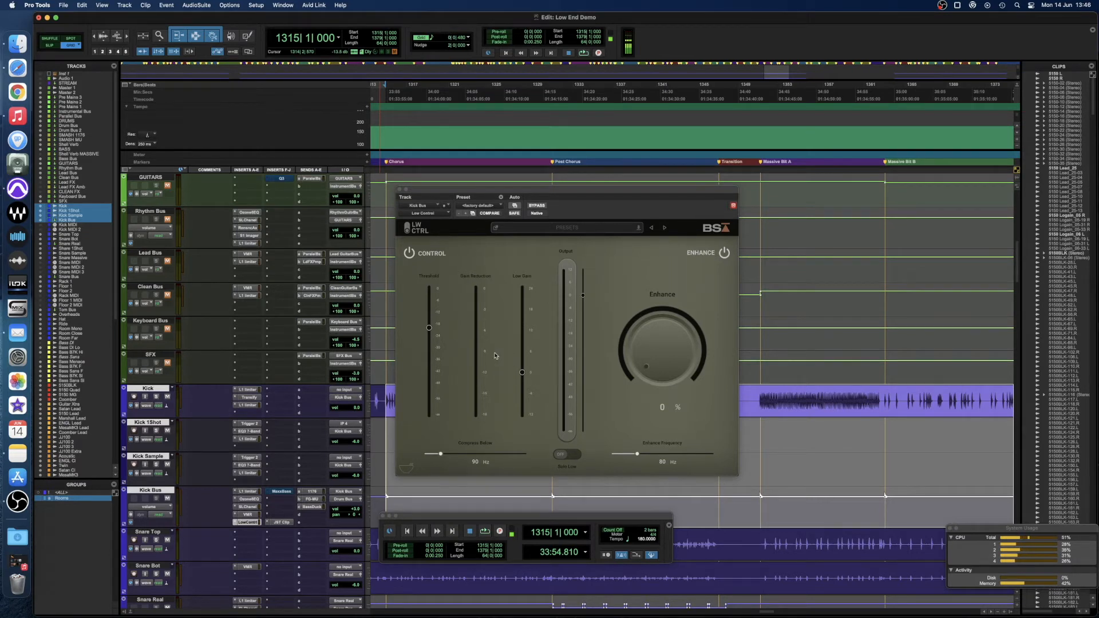
pyautogui.press('space')
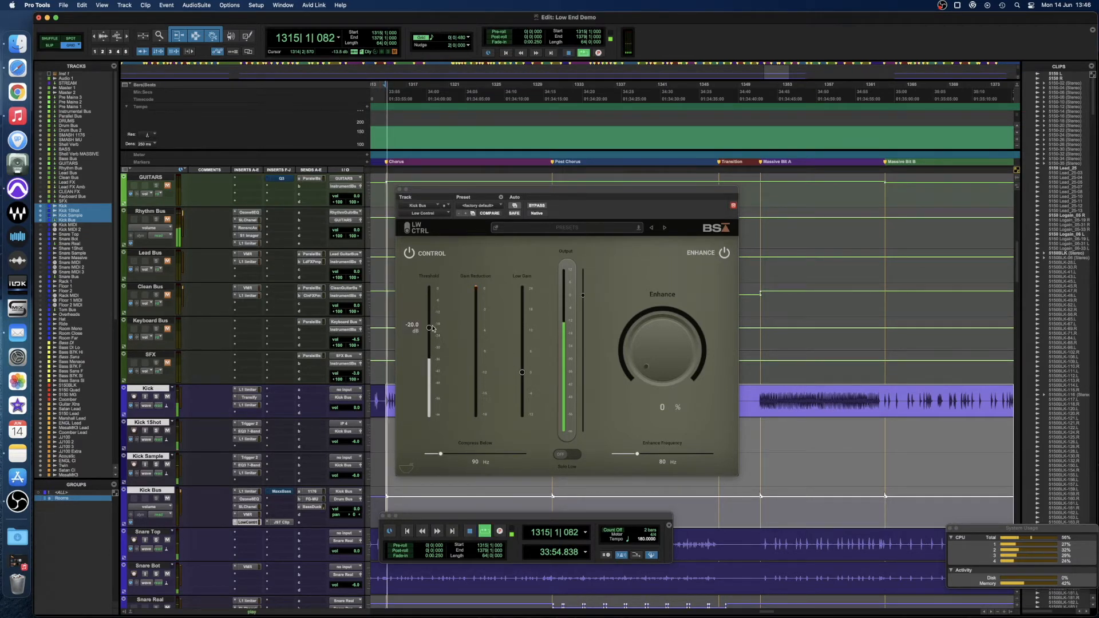
pyautogui.moveTo(430, 336); pyautogui.dragTo(429, 357)
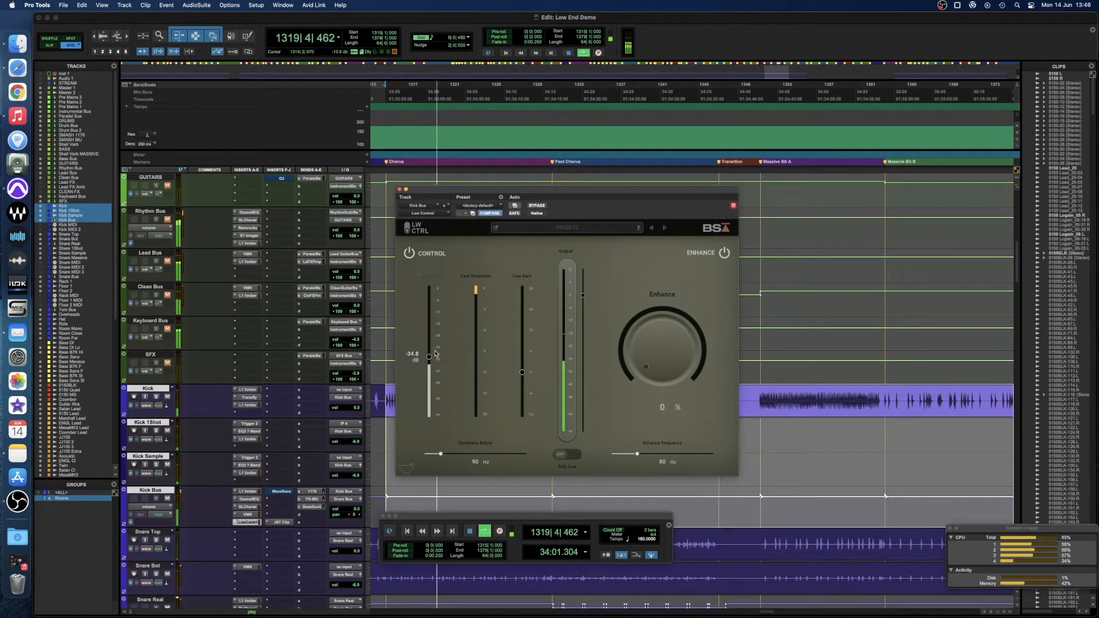
pyautogui.moveTo(441, 454); pyautogui.dragTo(439, 458)
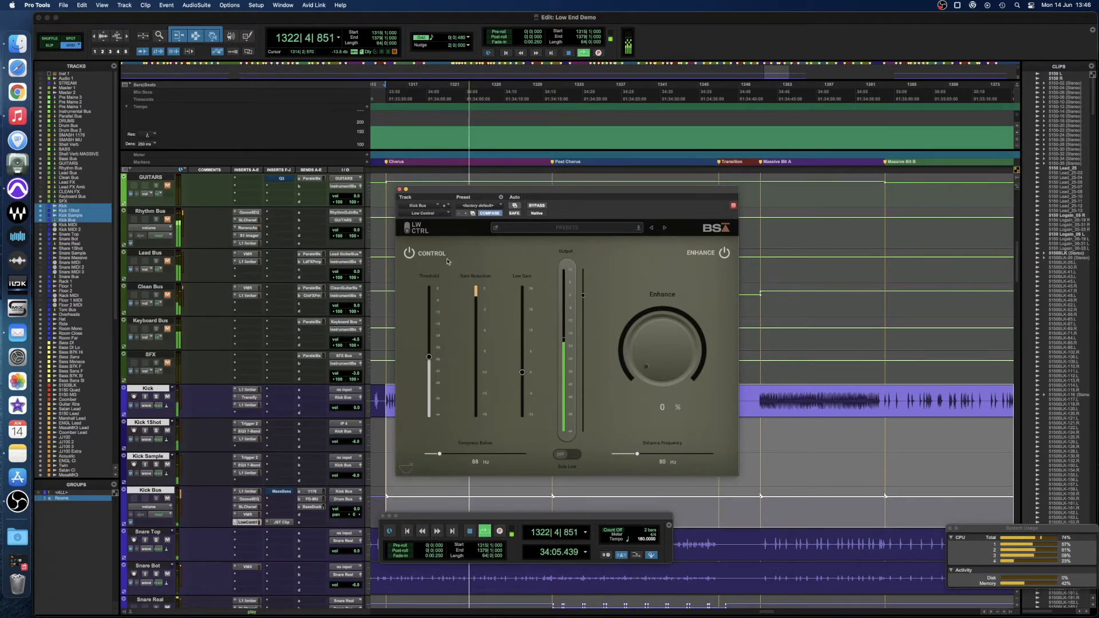
pyautogui.click(410, 256)
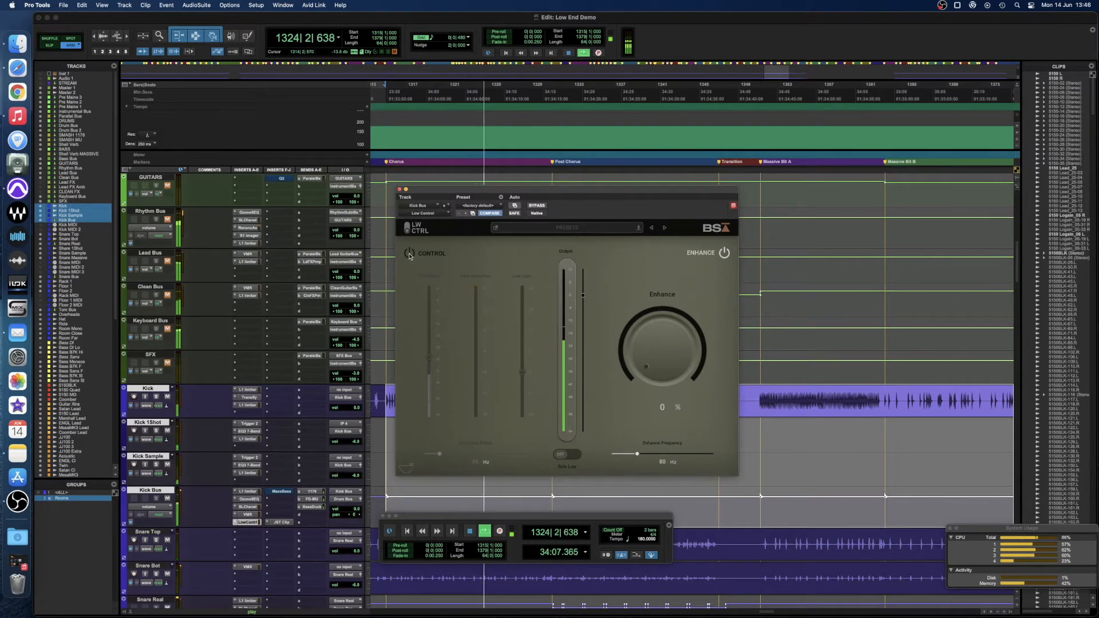
pyautogui.click(409, 255)
# Set the Kick Bus Enhance Frequency to 75 Hz, trying Enhance at about 35% before reducing it to about 4%
pyautogui.moveTo(669, 373); pyautogui.dragTo(656, 327)
pyautogui.moveTo(639, 455)
pyautogui.mouseDown()
pyautogui.moveTo(657, 456)
pyautogui.moveTo(634, 455)
pyautogui.mouseUp()
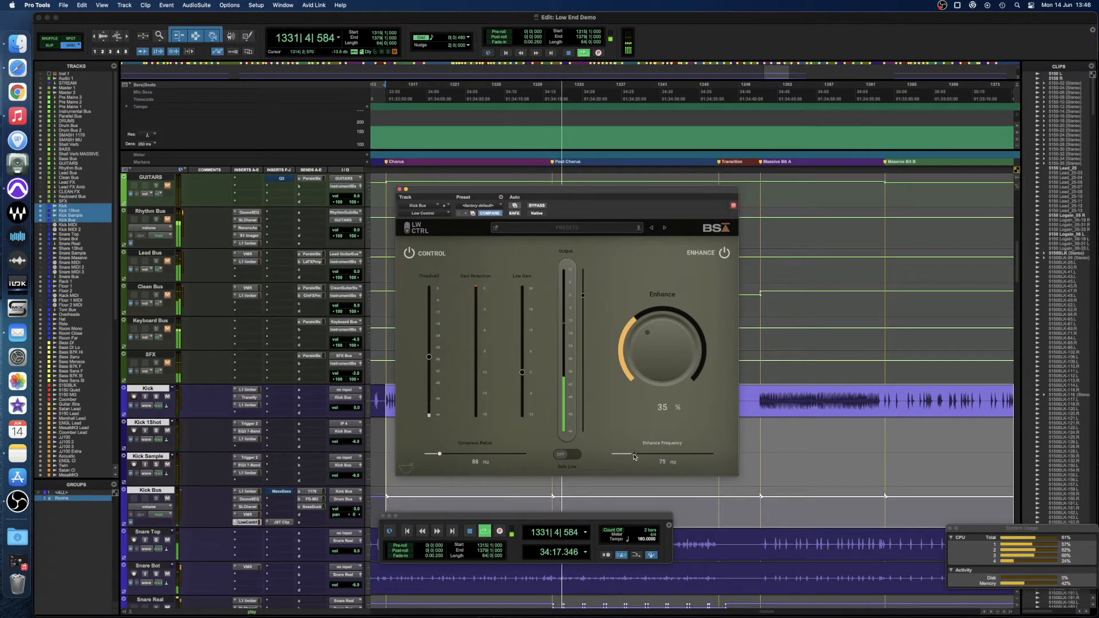
pyautogui.moveTo(656, 355); pyautogui.dragTo(647, 376)
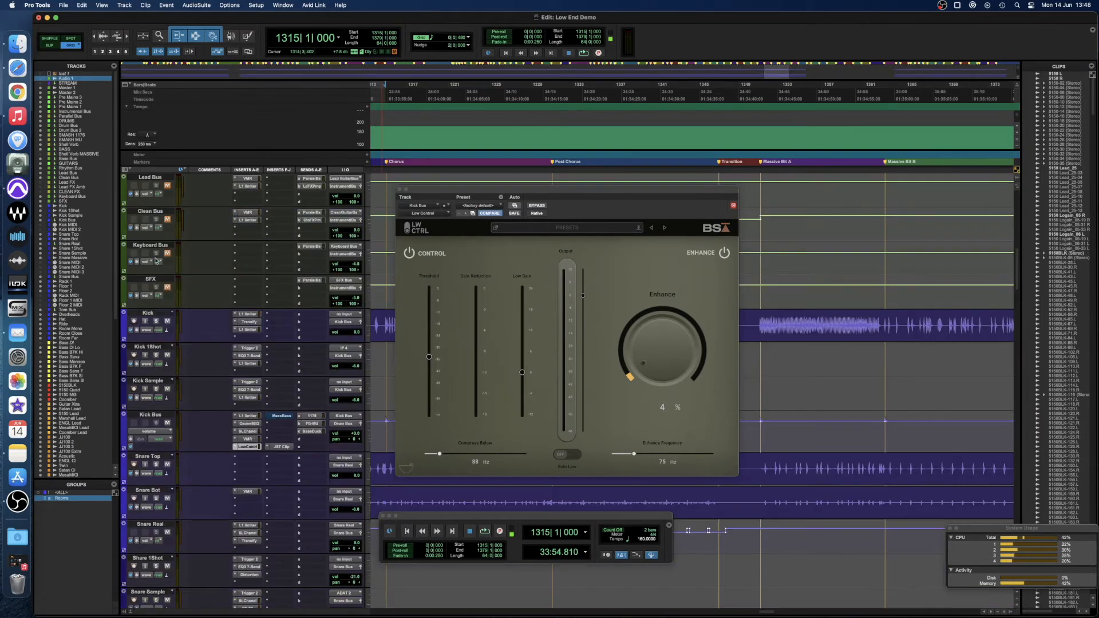
# Select the tracks from Keyboard Bus through BASS and play the chorus
pyautogui.scroll(10, 211, 312)
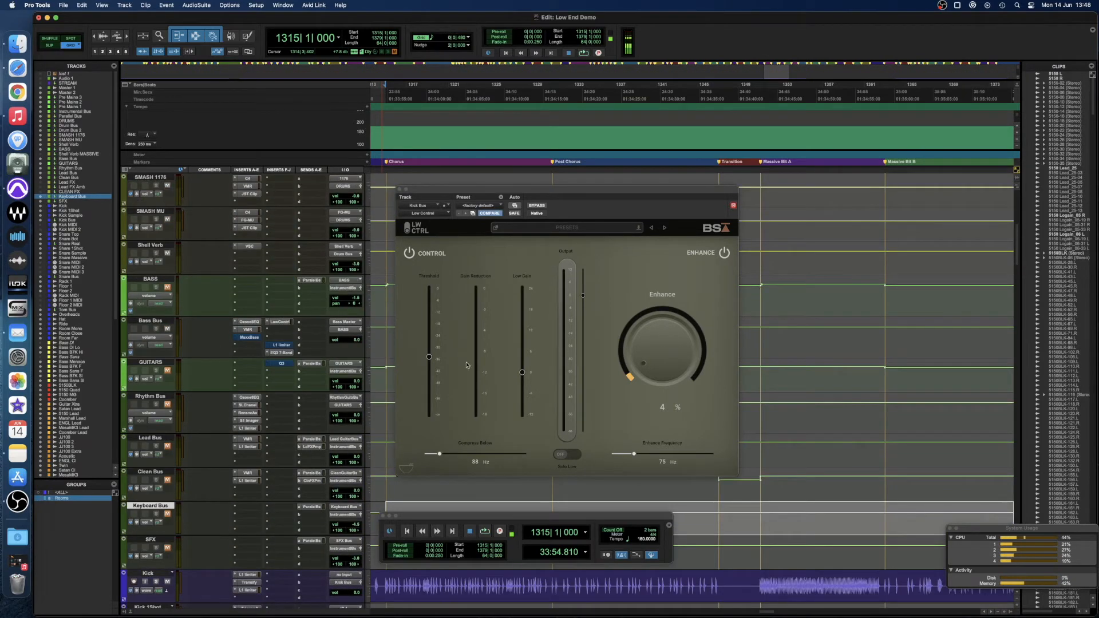
pyautogui.keyDown('shift'); pyautogui.click(151, 282); pyautogui.keyUp('shift')
pyautogui.press('space')
pyautogui.scroll(5, 225, 376)
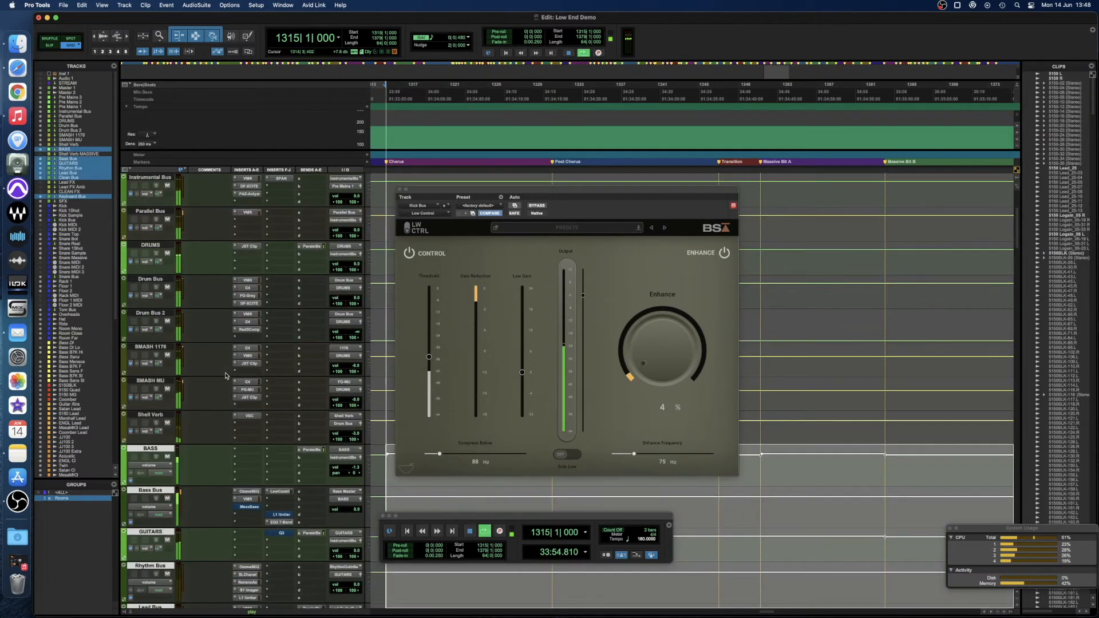
pyautogui.scroll(-8, 226, 376)
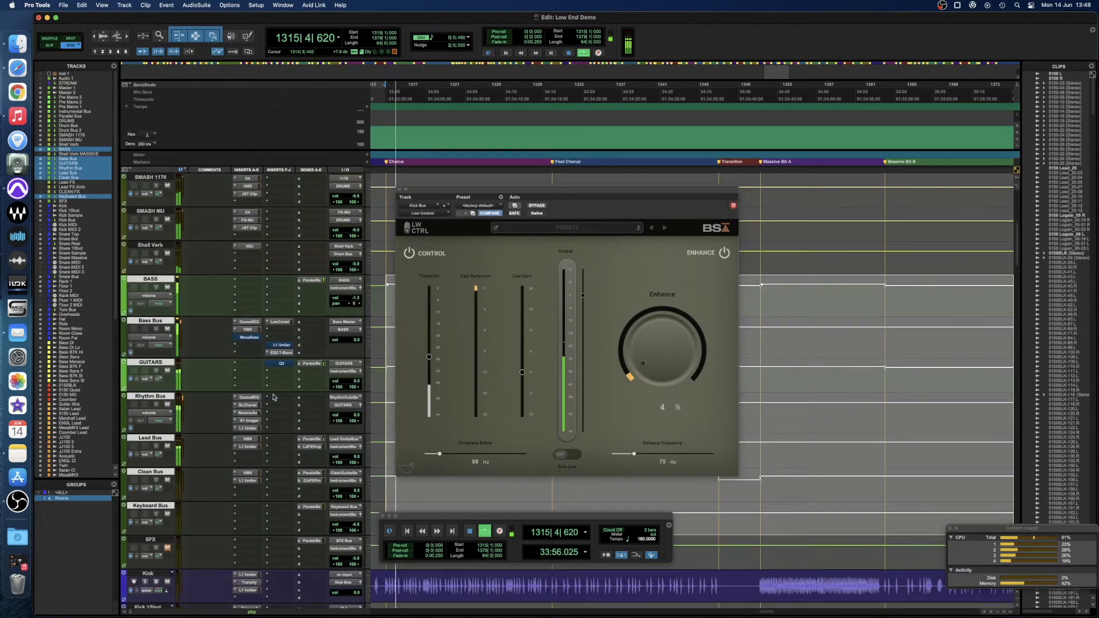
# Raise Enhance on the Kick Bus Low Control plug-in to about 13% during playback
pyautogui.scroll(1, 273, 397)
pyautogui.moveTo(663, 364); pyautogui.dragTo(649, 339)
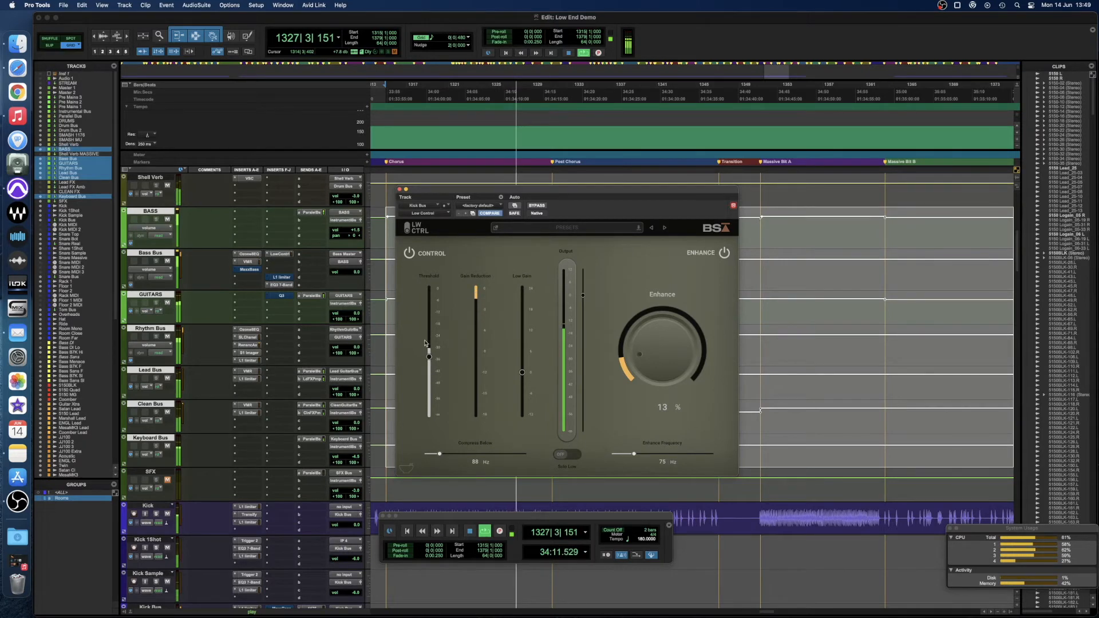
pyautogui.scroll(-5, 284, 371)
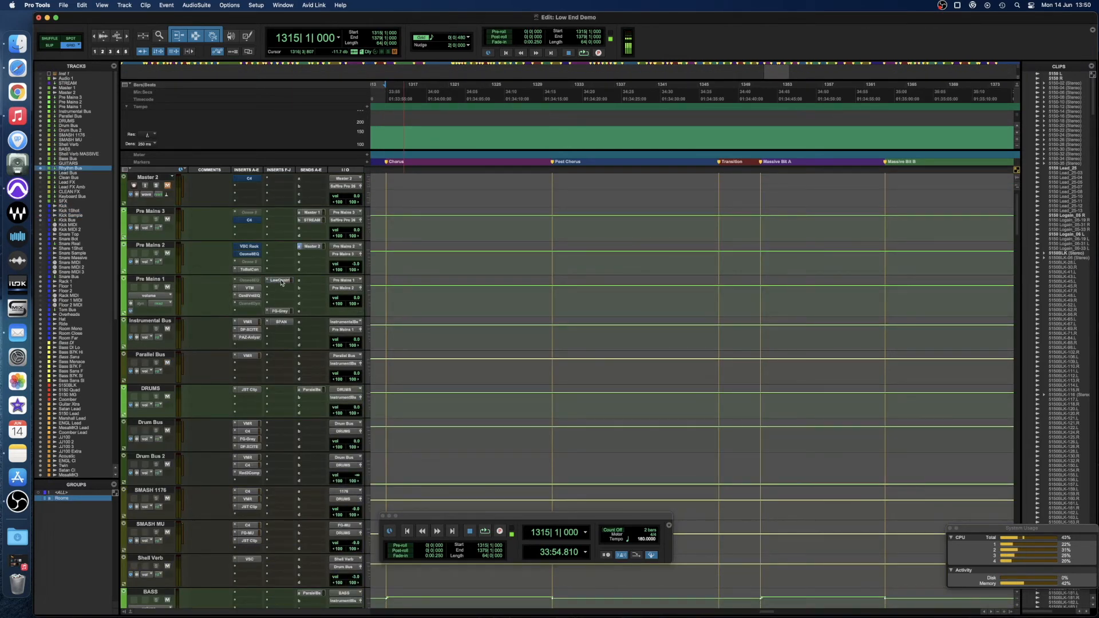
# Open Low Control on Pre Mains 1 and, soloing the lows during playback, lower the Threshold and set Compress Below to 121 Hz
pyautogui.click(280, 281)
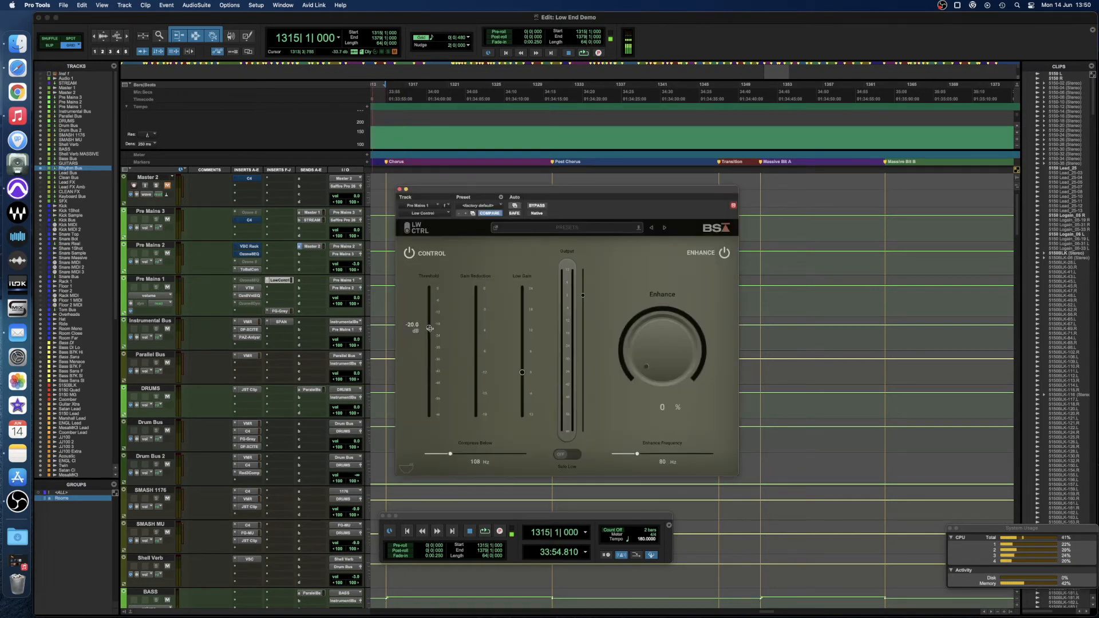
pyautogui.press('space')
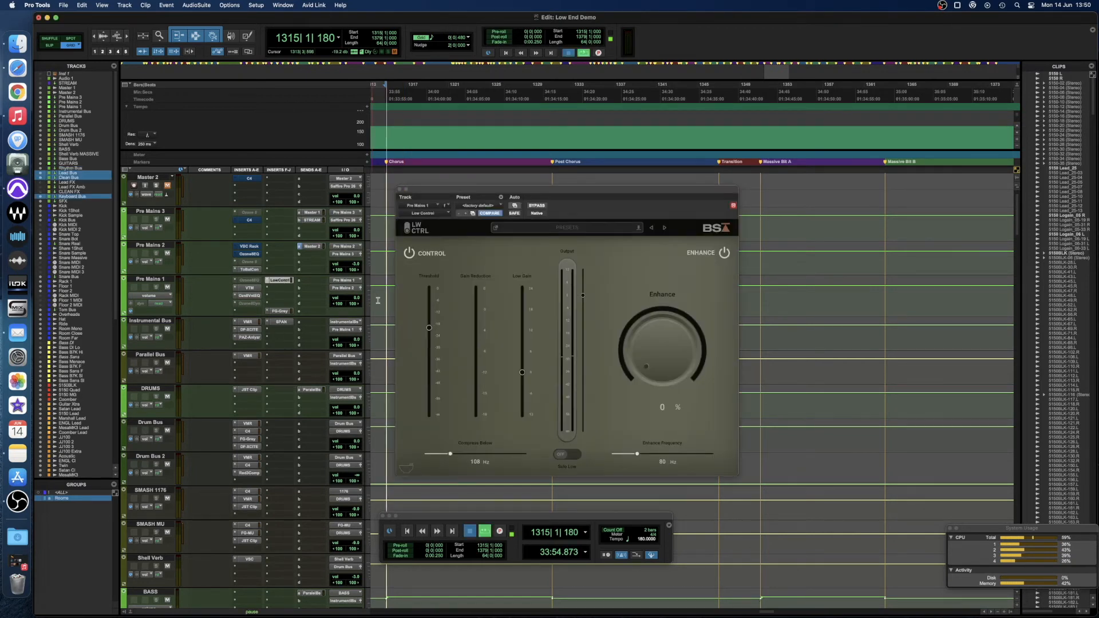
pyautogui.moveTo(429, 328); pyautogui.dragTo(429, 341)
pyautogui.click(574, 454)
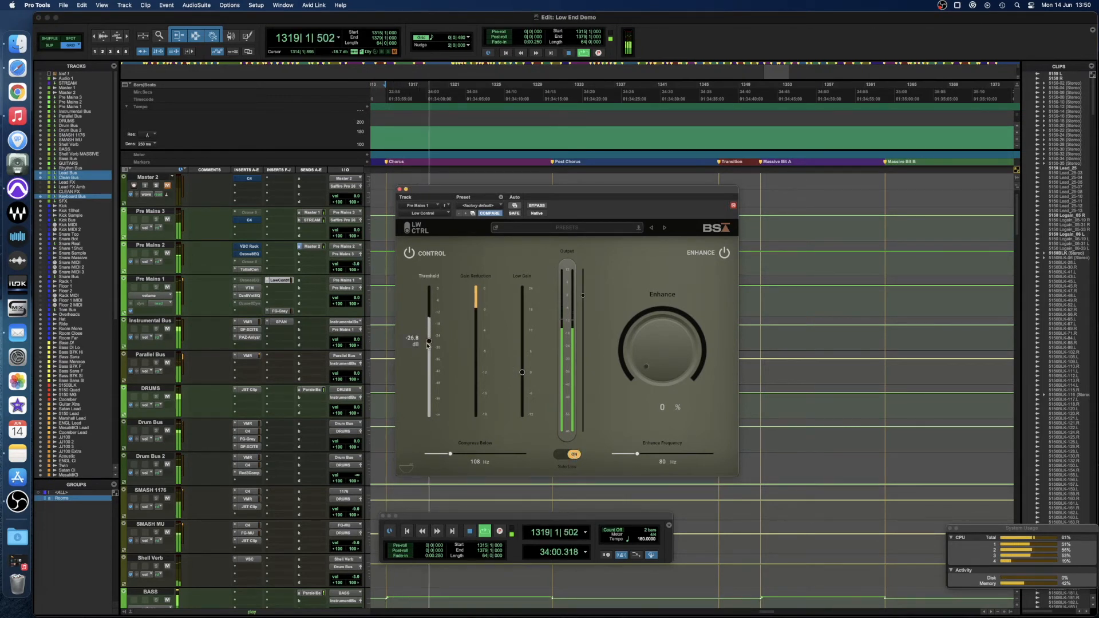
pyautogui.moveTo(429, 343); pyautogui.dragTo(429, 356)
pyautogui.moveTo(450, 454)
pyautogui.mouseDown()
pyautogui.moveTo(475, 457)
pyautogui.moveTo(457, 455)
pyautogui.mouseUp()
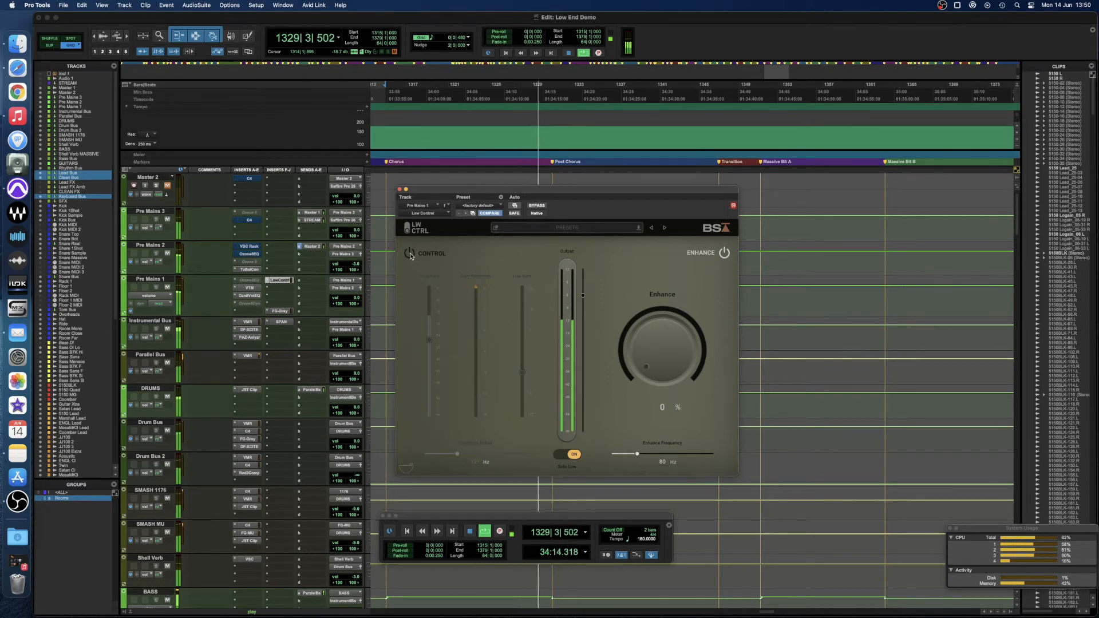
# Raise Low Gain to about 0.9 dB, comparing the soloed lows with Control off and on before ending Solo Low and playback
pyautogui.moveTo(523, 373); pyautogui.dragTo(523, 369)
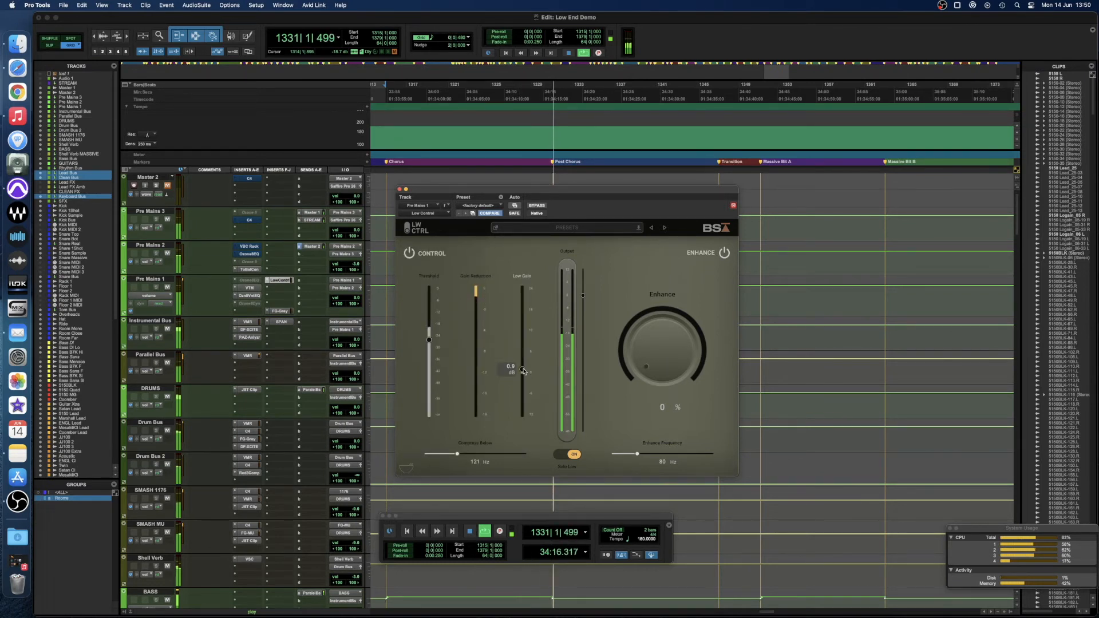
pyautogui.click(408, 254)
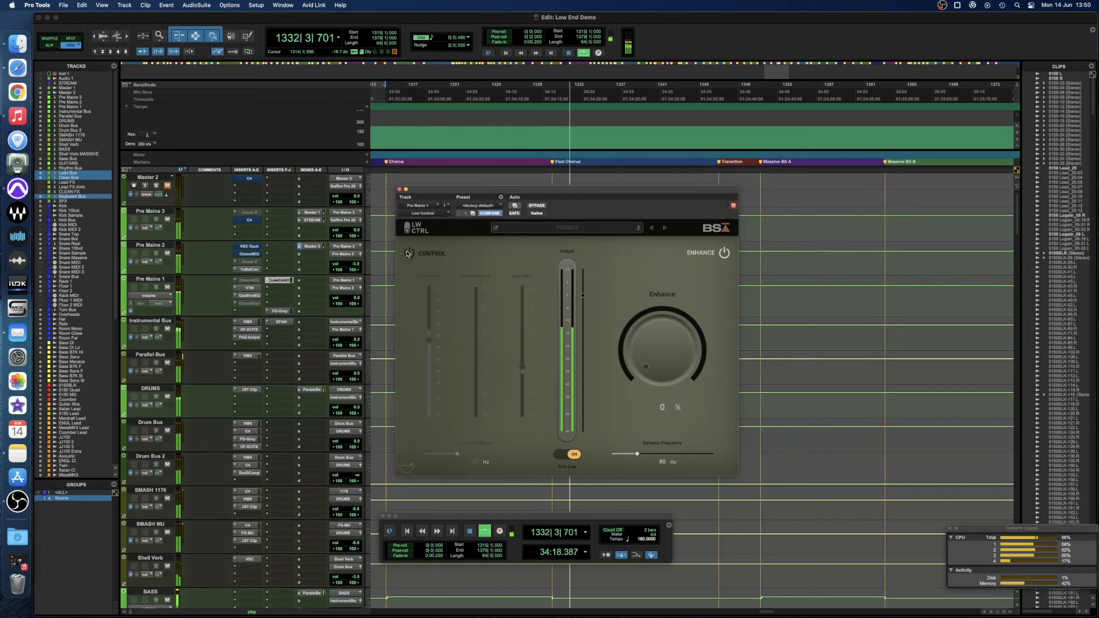
pyautogui.click(408, 254)
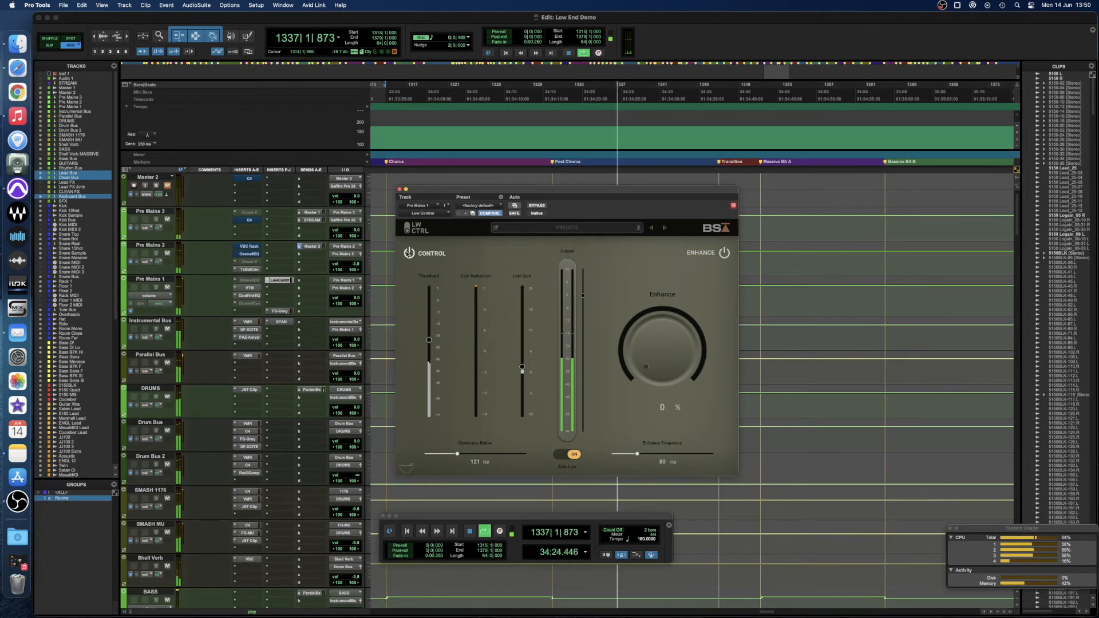
pyautogui.click(408, 253)
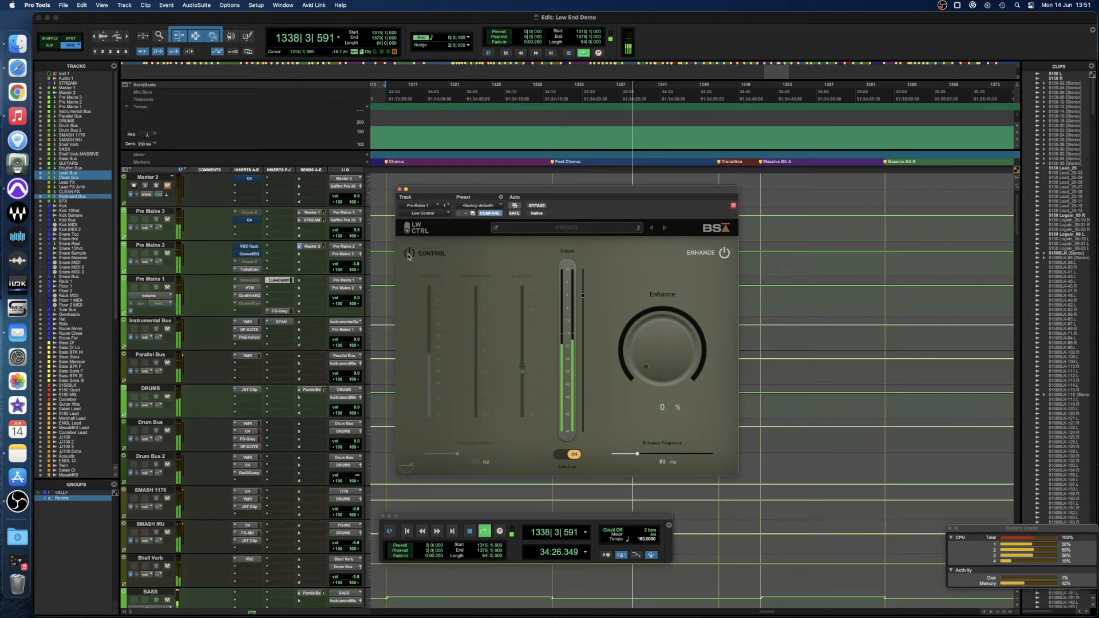
pyautogui.click(409, 254)
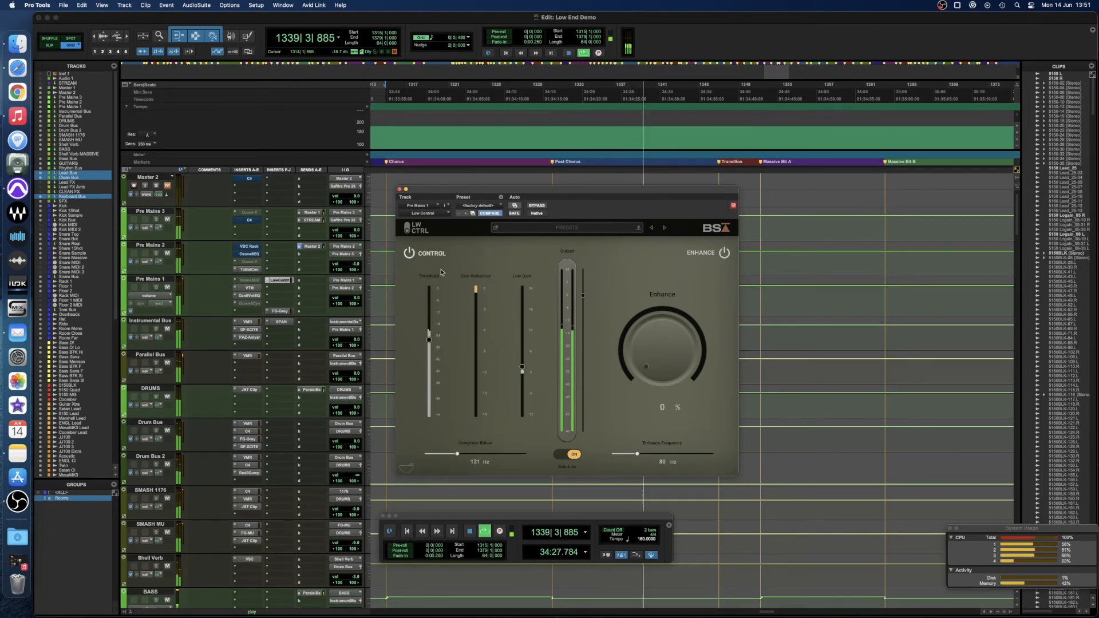
pyautogui.click(568, 456)
pyautogui.press('space')
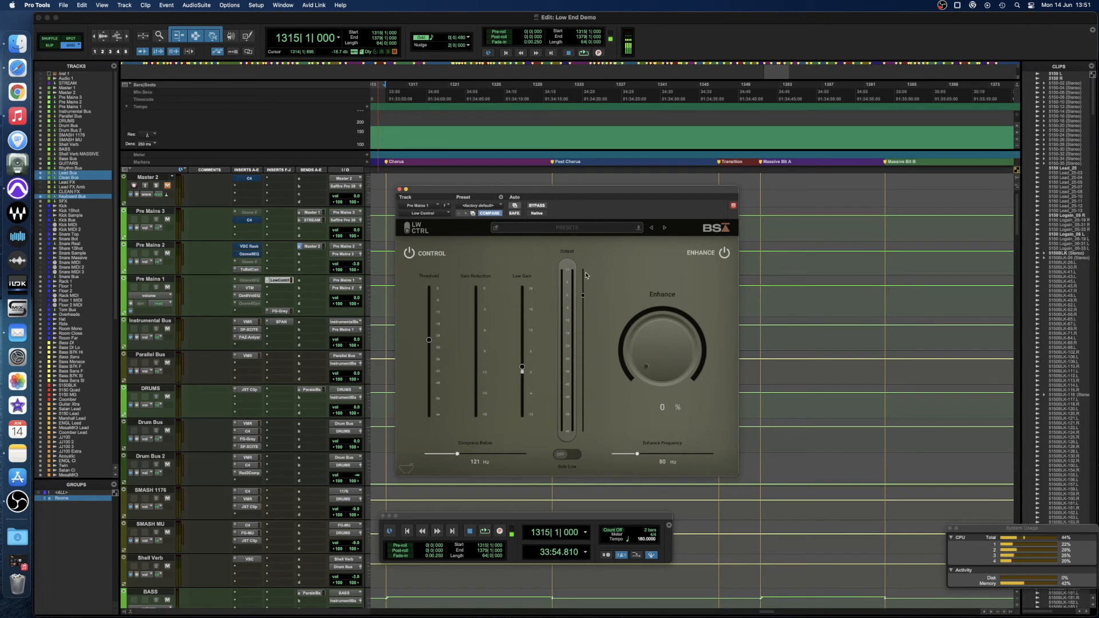
# Play the chorus and compare the full mix with the Pre Mains 1 Low Control plug-in bypassed and active
pyautogui.press('space')
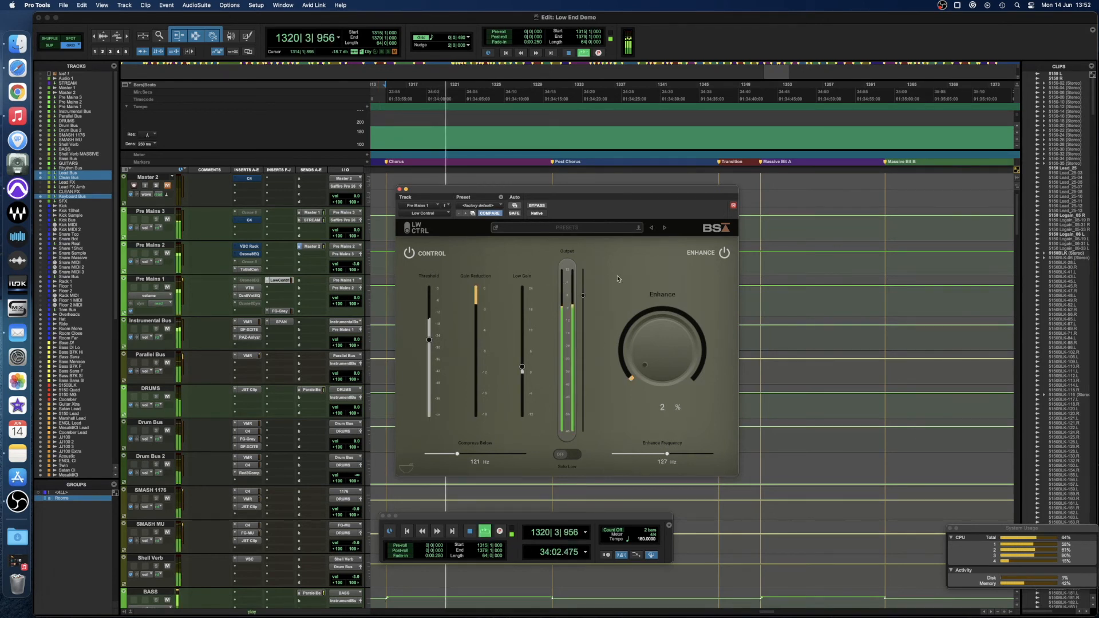
pyautogui.click(537, 206)
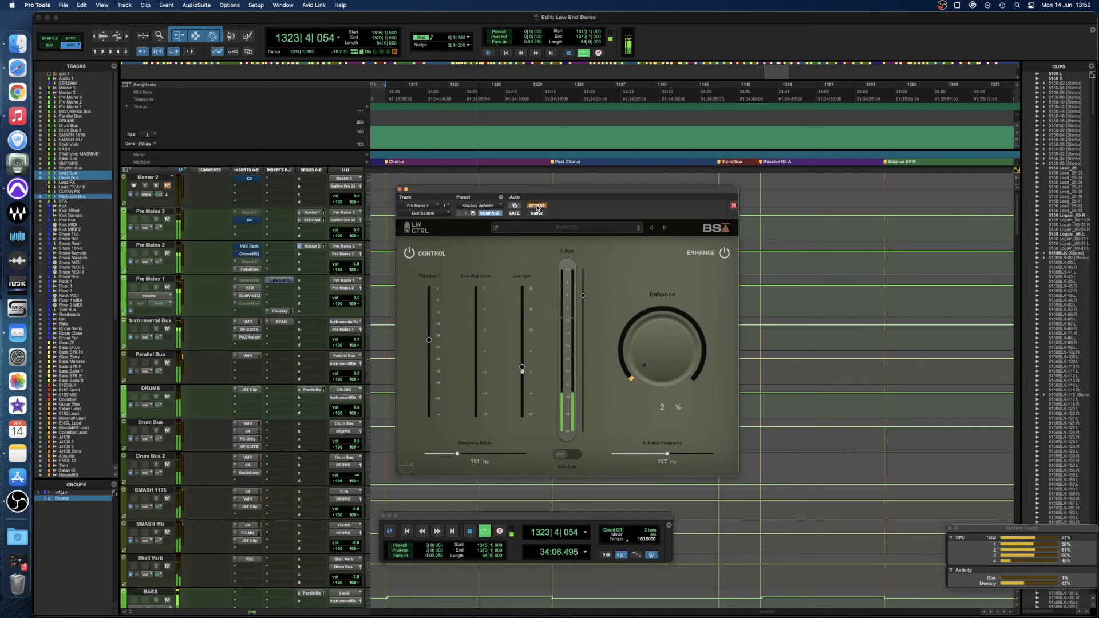
pyautogui.click(536, 206)
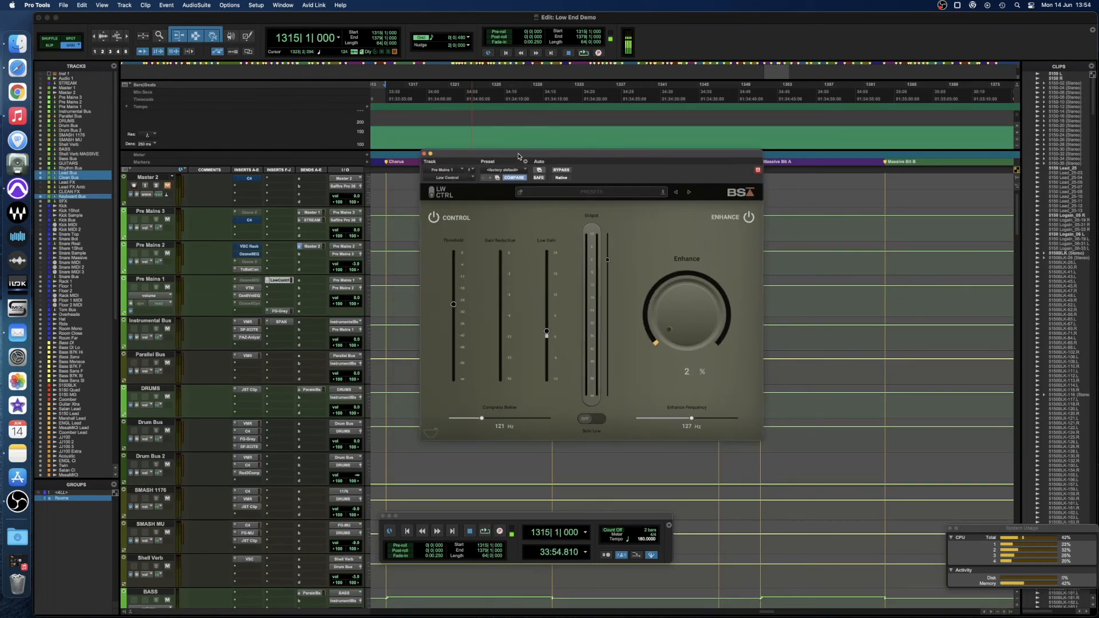
# Reposition the Low Control plug-in window and toggle its Control section off and back on
pyautogui.moveTo(518, 155); pyautogui.dragTo(499, 184)
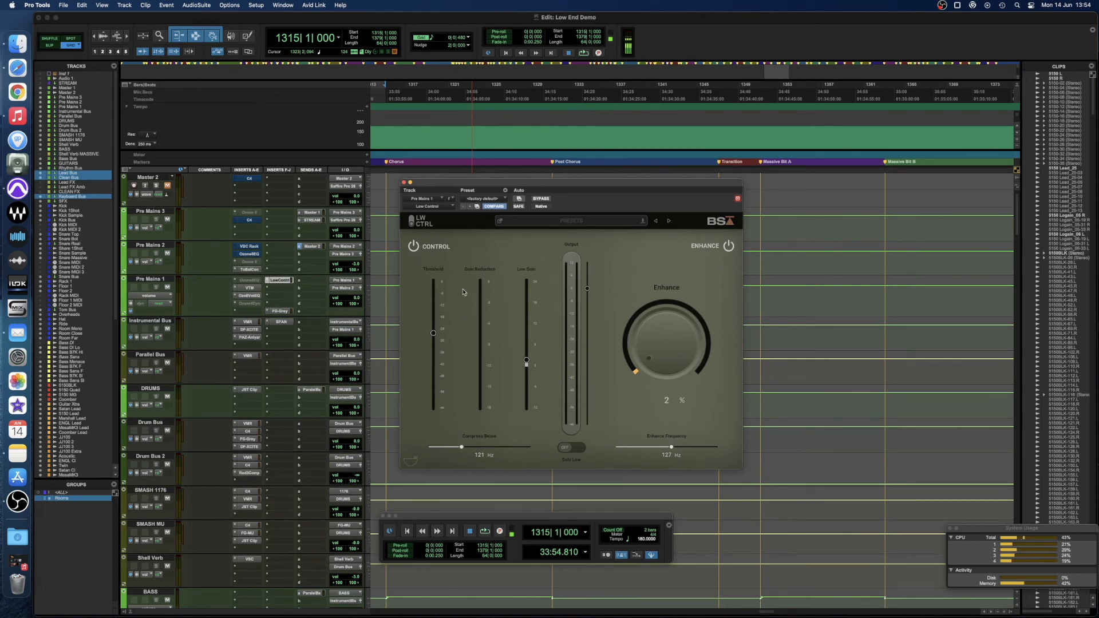
pyautogui.moveTo(438, 330)
pyautogui.click(412, 247)
pyautogui.click(417, 250)
# Look through the Low Control factory presets without loading one and close the plug-in
pyautogui.click(503, 222)
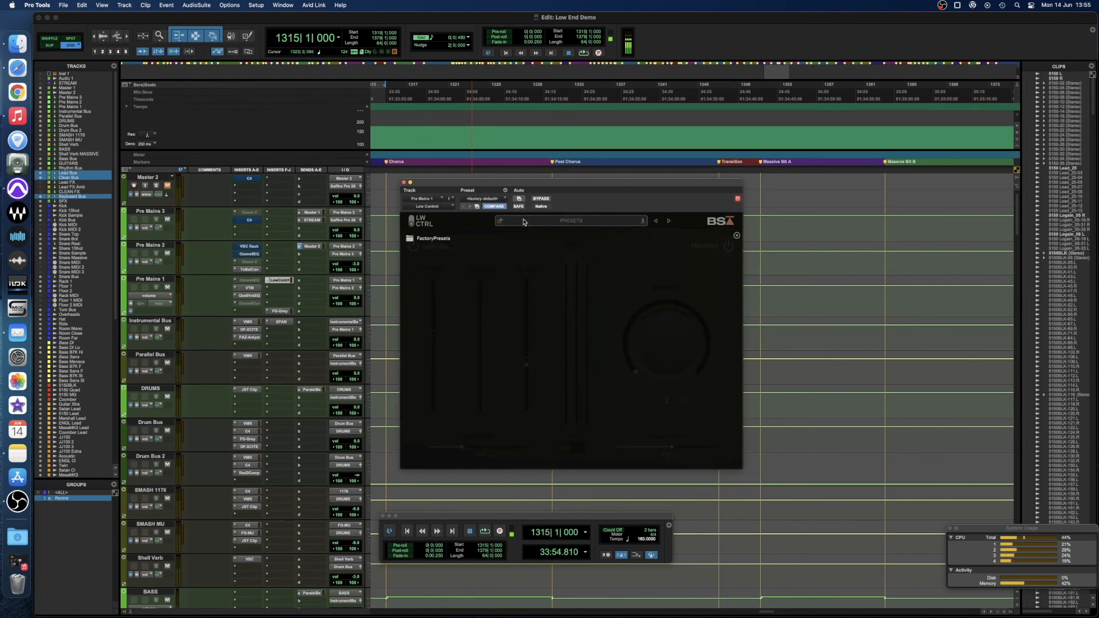
pyautogui.click(417, 243)
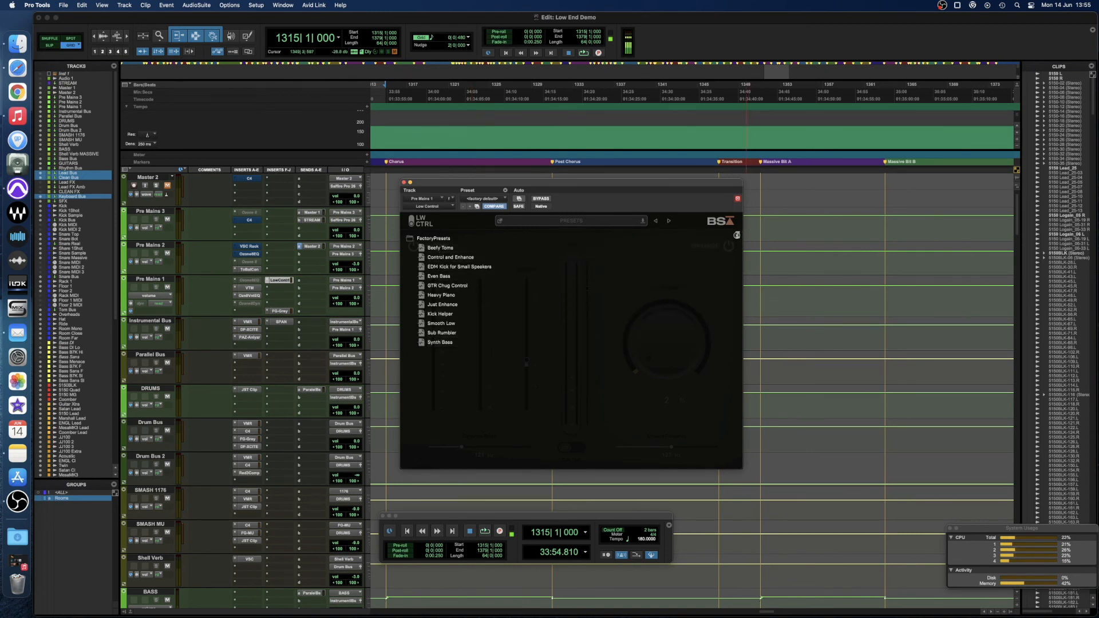
pyautogui.click(737, 236)
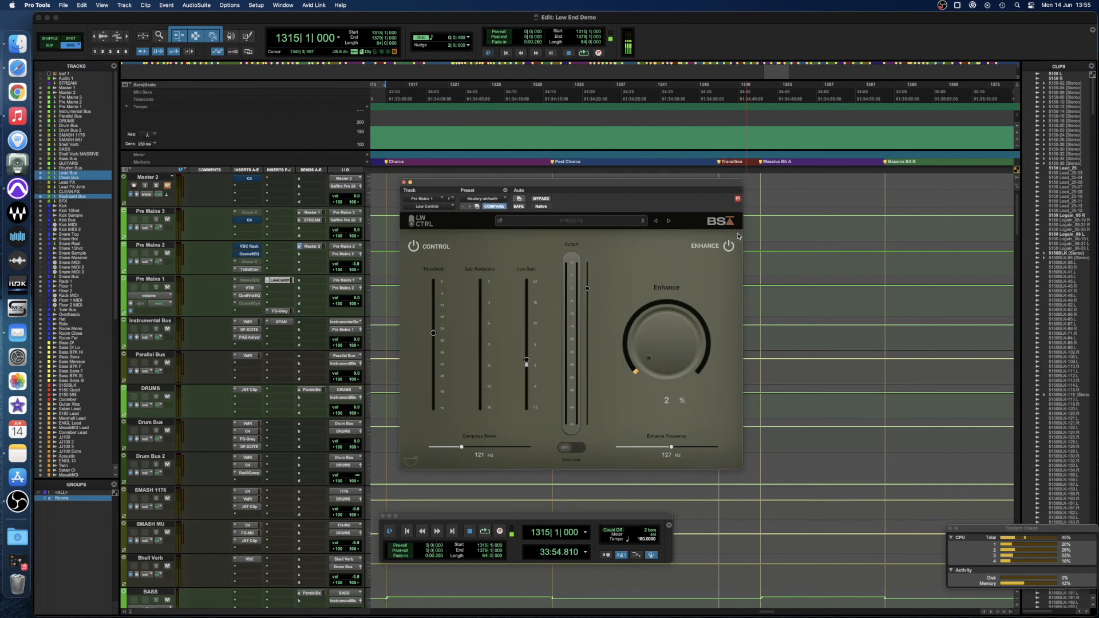
pyautogui.click(404, 183)
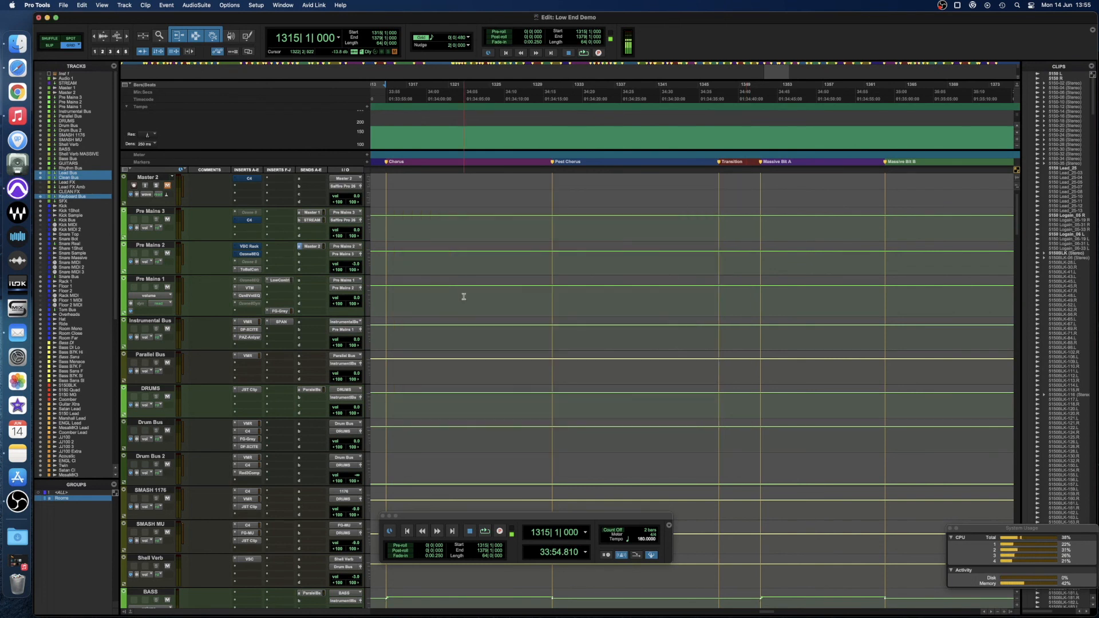